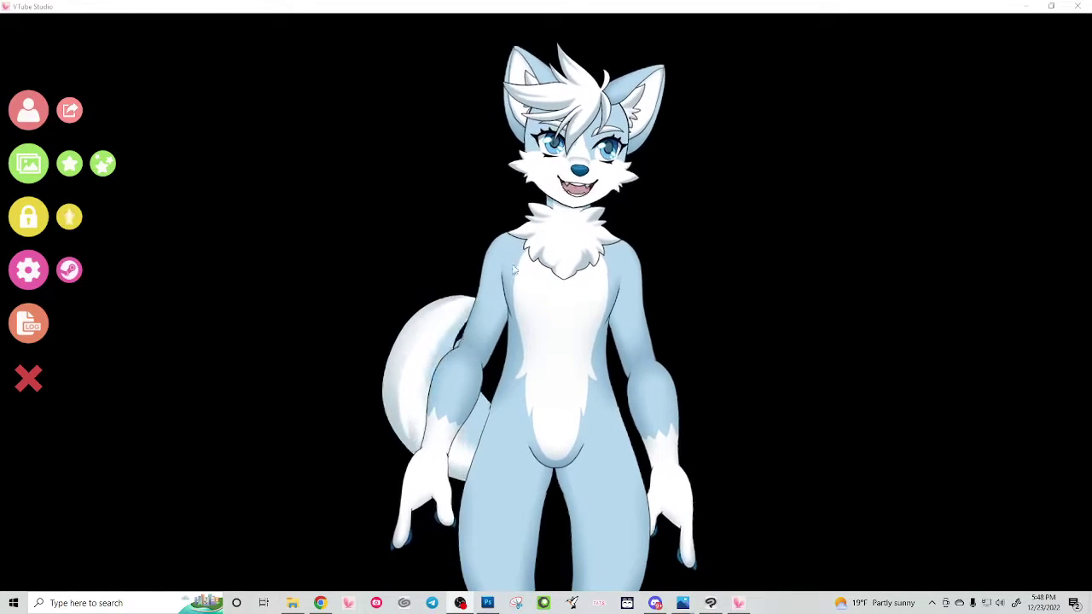
- Switch to File Explorer and open the werewolf folder inside CutesyFurry.4096
left_click(293, 602)
left_click_drag(543, 94, 348, 196)
left_click(747, 187)
left_click(761, 241)
double_click(352, 275)
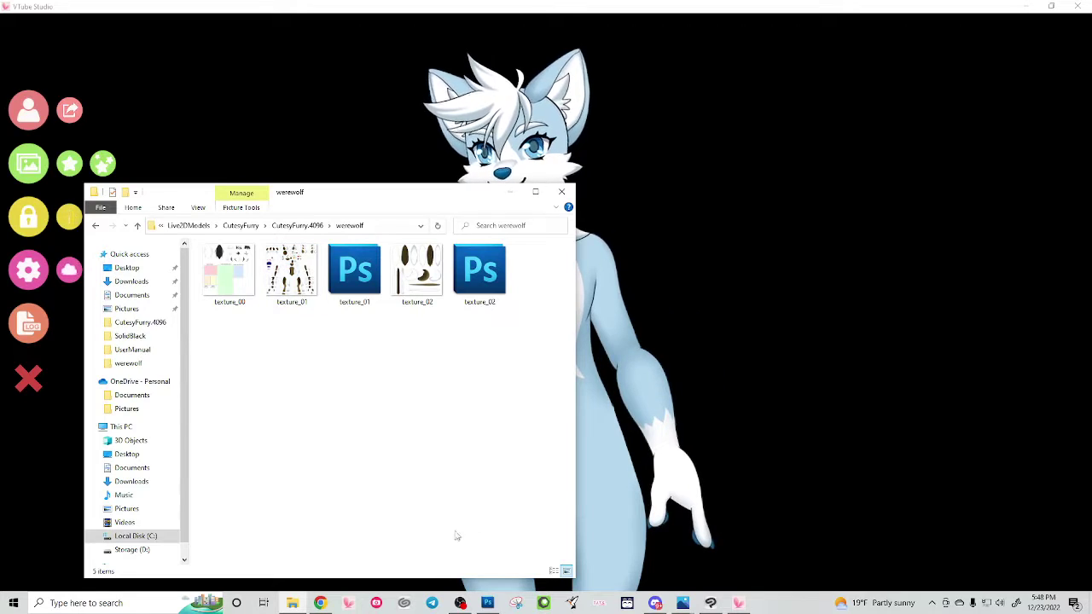
- Open the werewolf texture_01 image in the photo viewer, examine its painted body parts up close, and put the viewer away
mouse_move(710, 603)
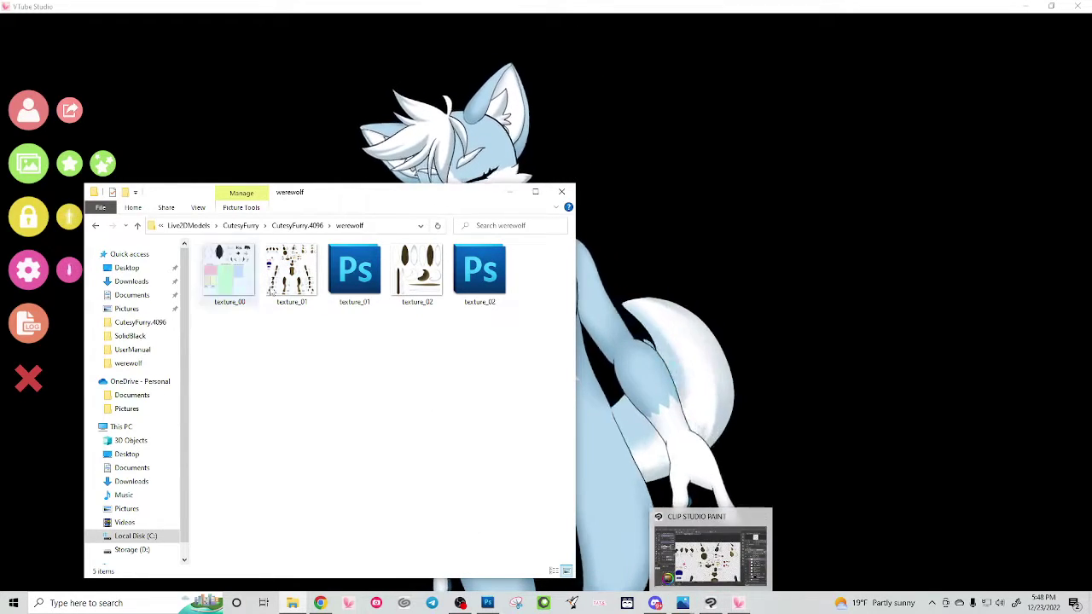
double_click(291, 271)
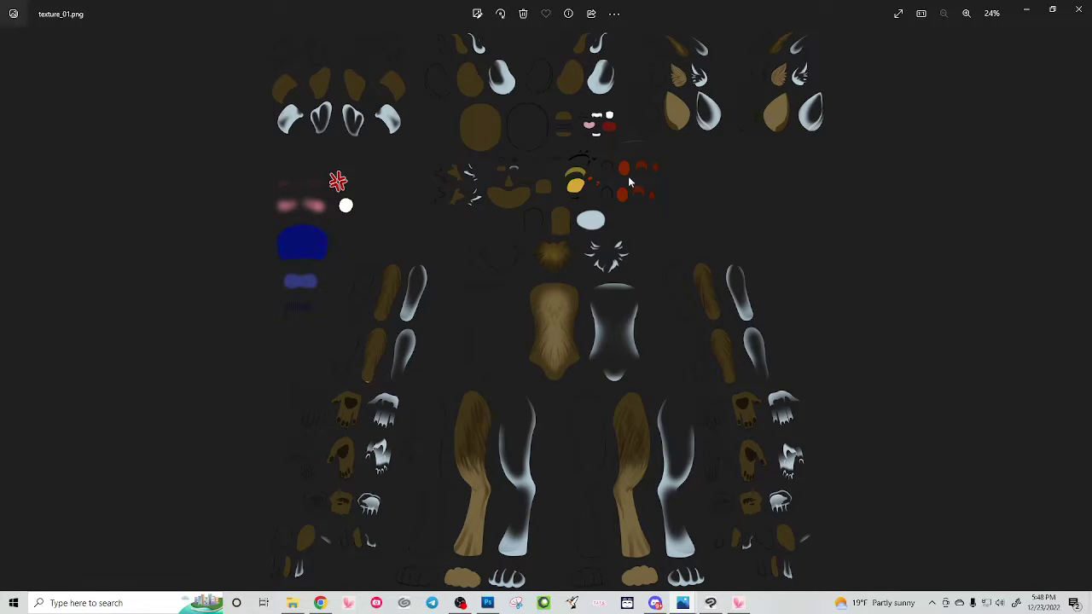
left_click(966, 14)
left_click(966, 14)
left_click(966, 14)
left_click(966, 14)
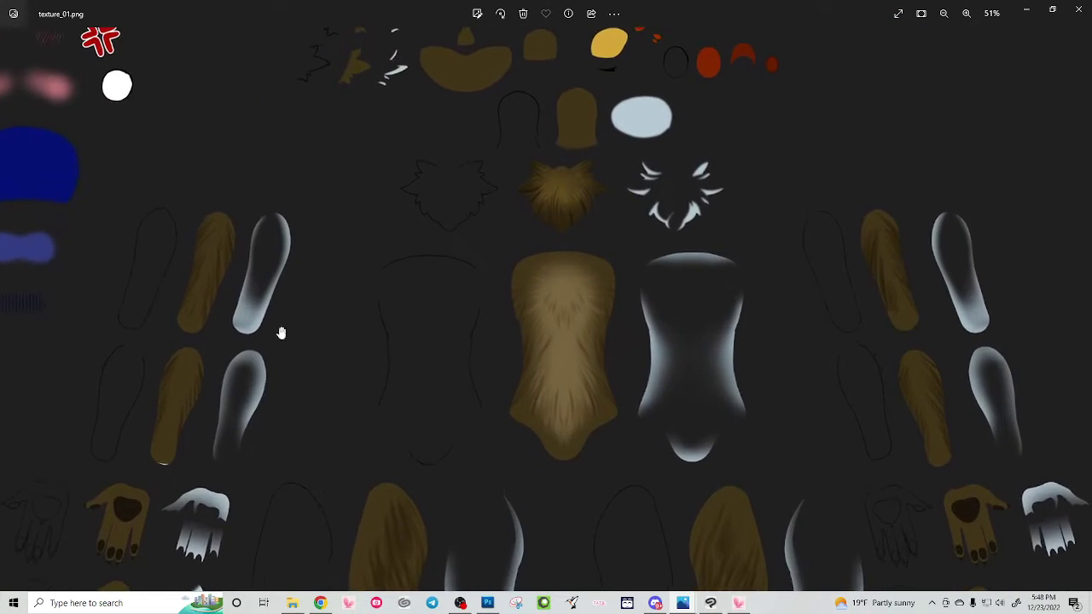
left_click_drag(316, 395, 373, 340)
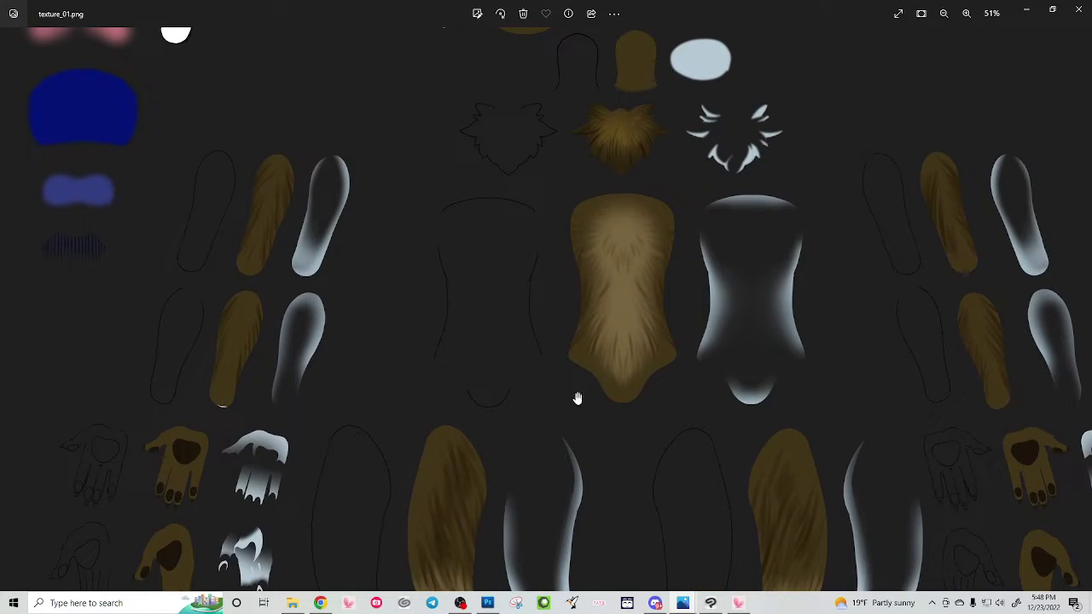
left_click(943, 16)
left_click(943, 15)
left_click(943, 15)
left_click(942, 17)
left_click(944, 13)
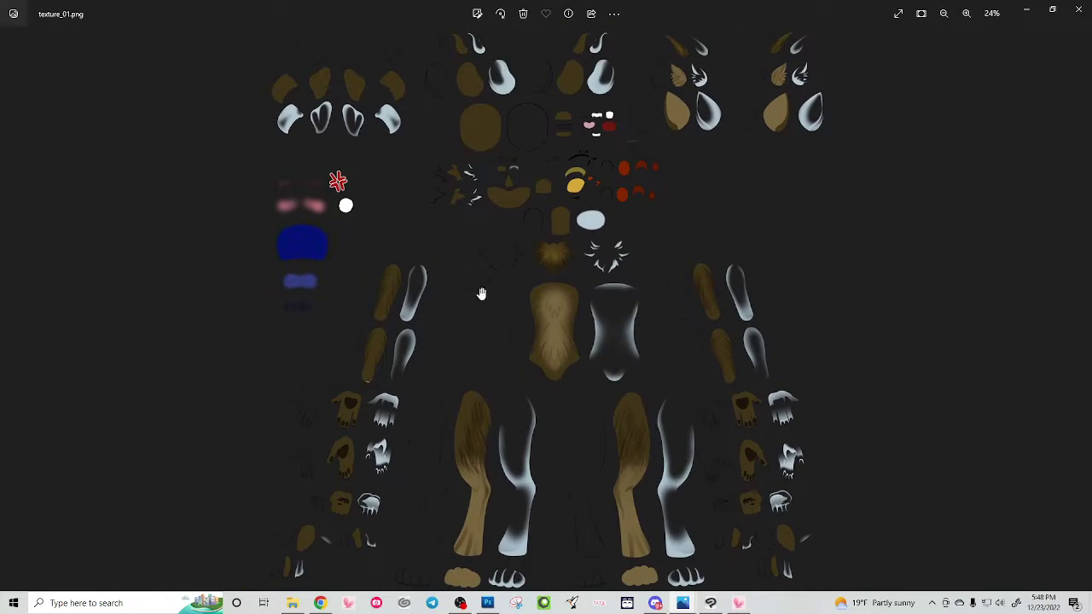
left_click(1027, 12)
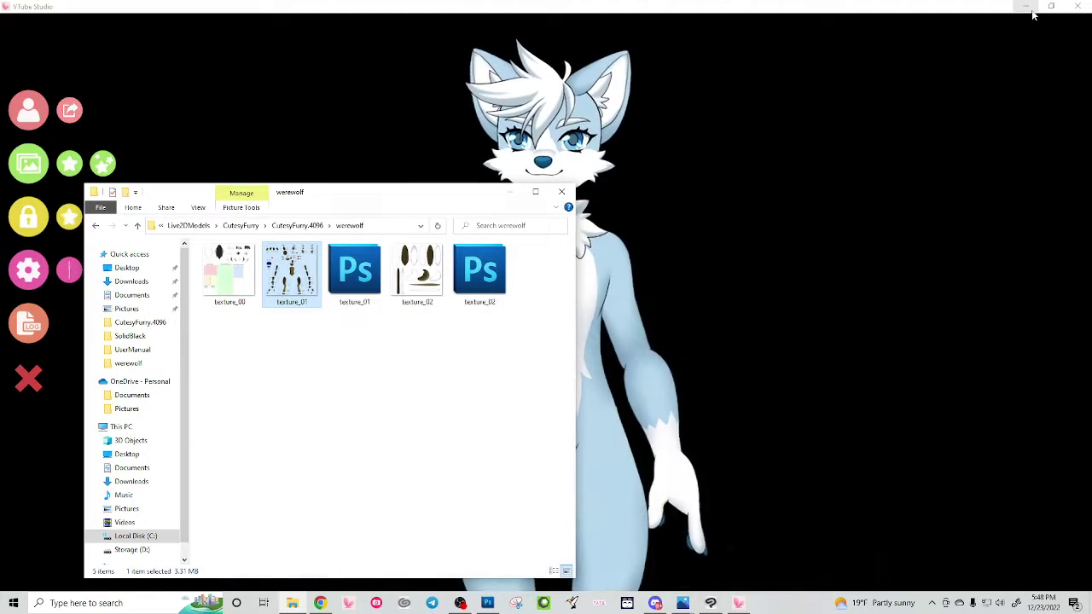
- Go up to the CutesyFurry.4096 folder and select its texture_00, texture_01 and texture_02 images
left_click_drag(416, 200, 426, 244)
left_click(607, 216)
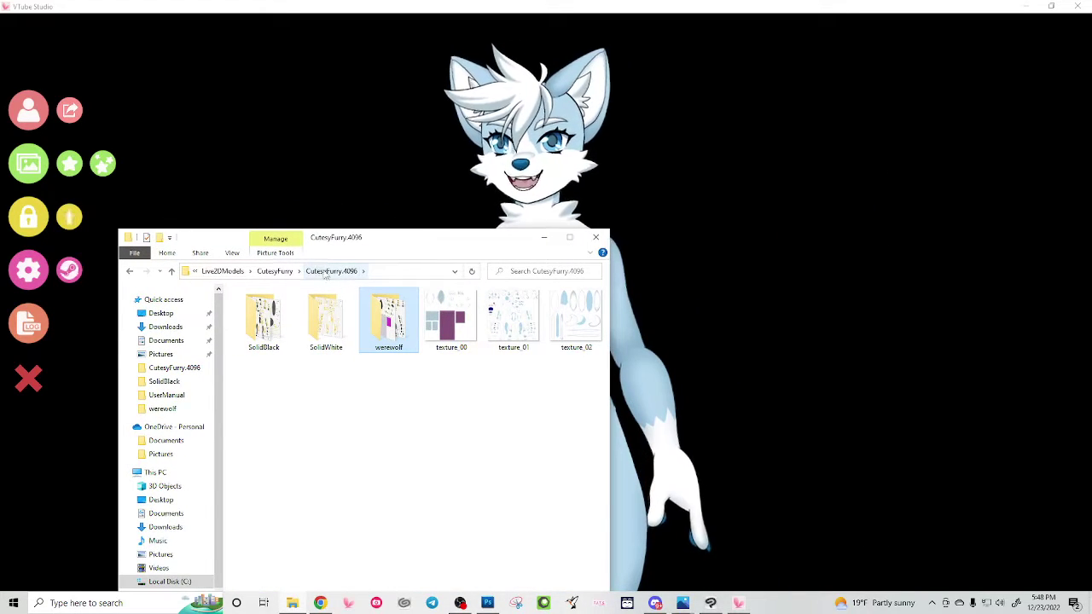
left_click(325, 271)
left_click(548, 327, "shift")
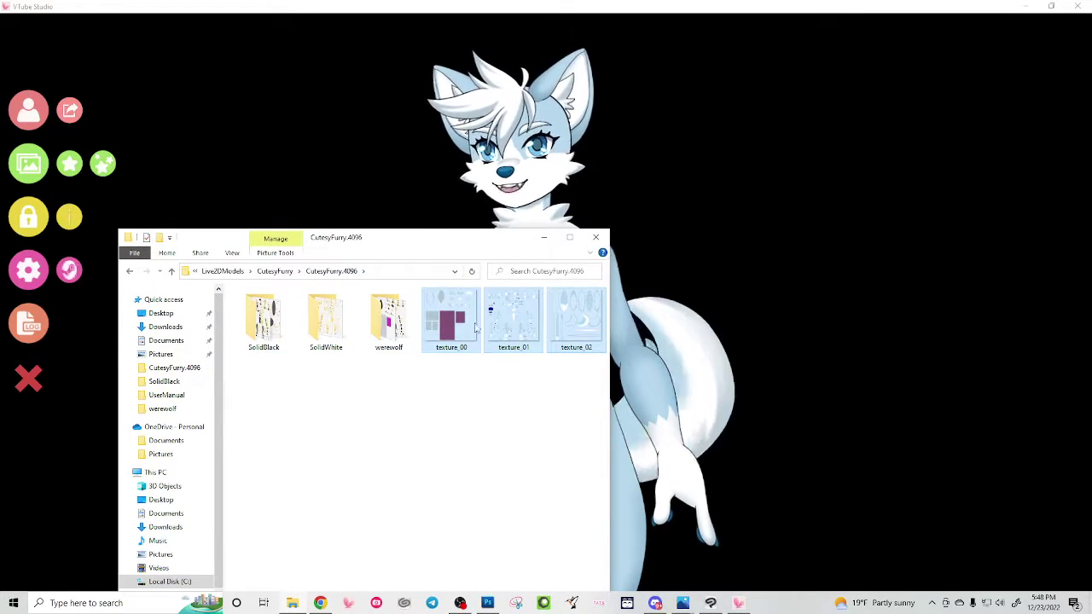
- Copy the texture_00, texture_01 and texture_02 images from the werewolf folder into CutesyFurry.4096, replacing the existing files
double_click(389, 324)
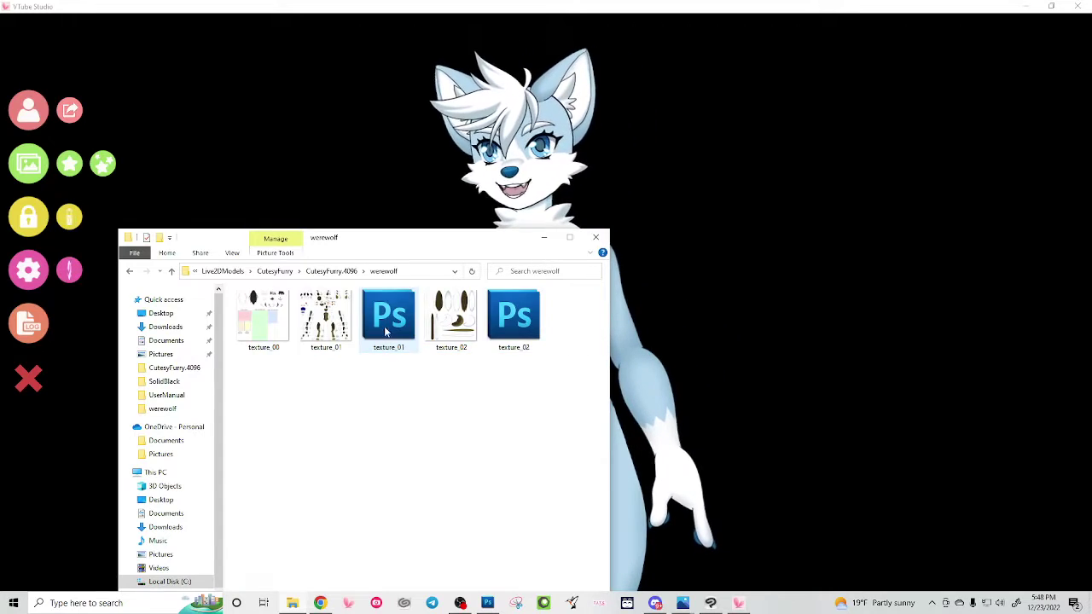
left_click(311, 318, "ctrl")
left_click(269, 323, "ctrl")
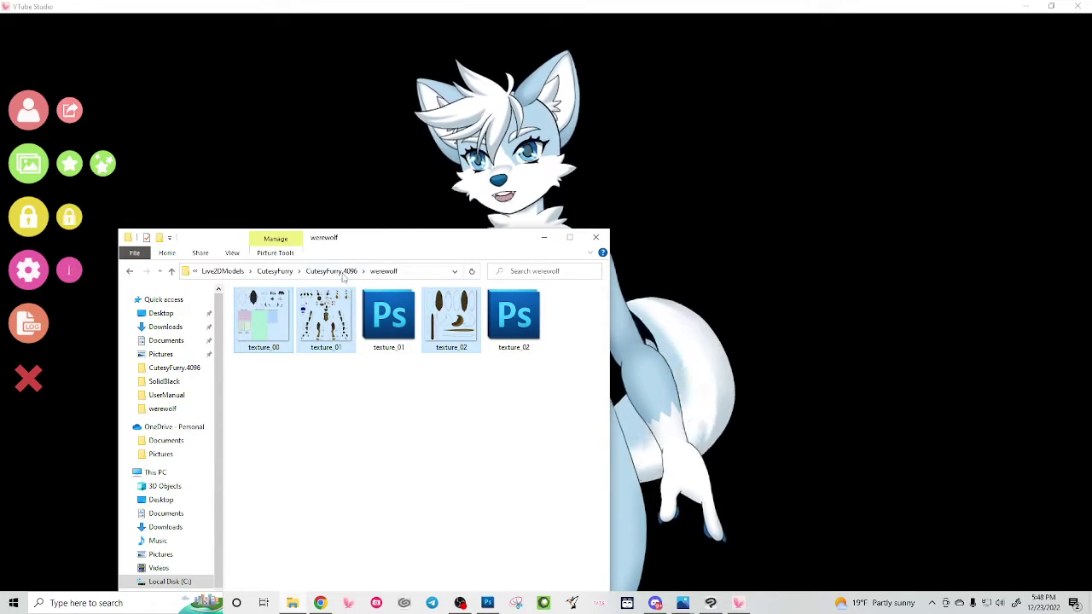
left_click(343, 273)
key("ctrl+v")
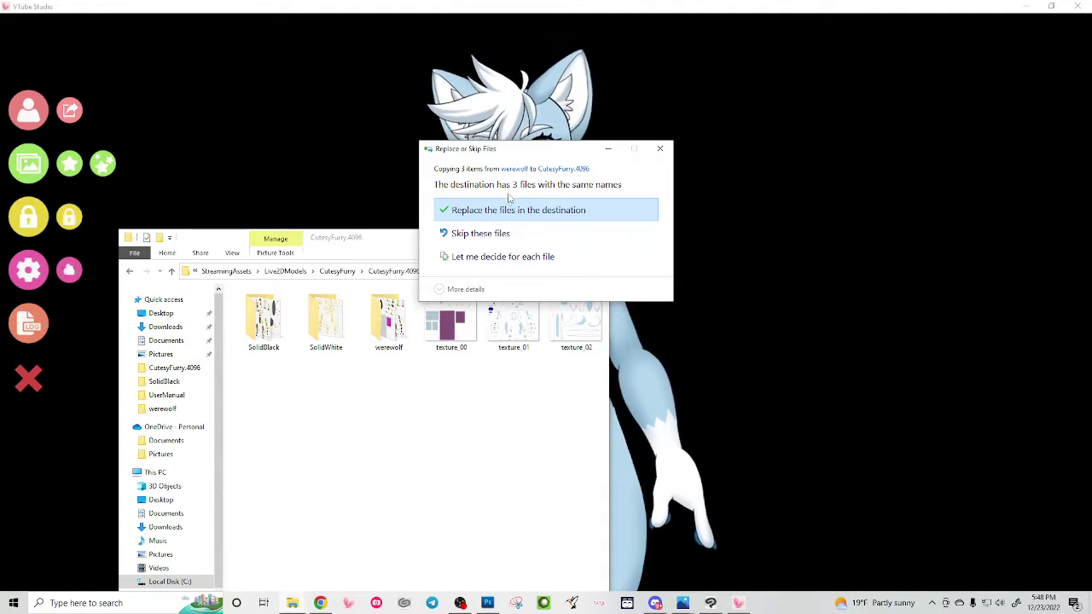
key("Return")
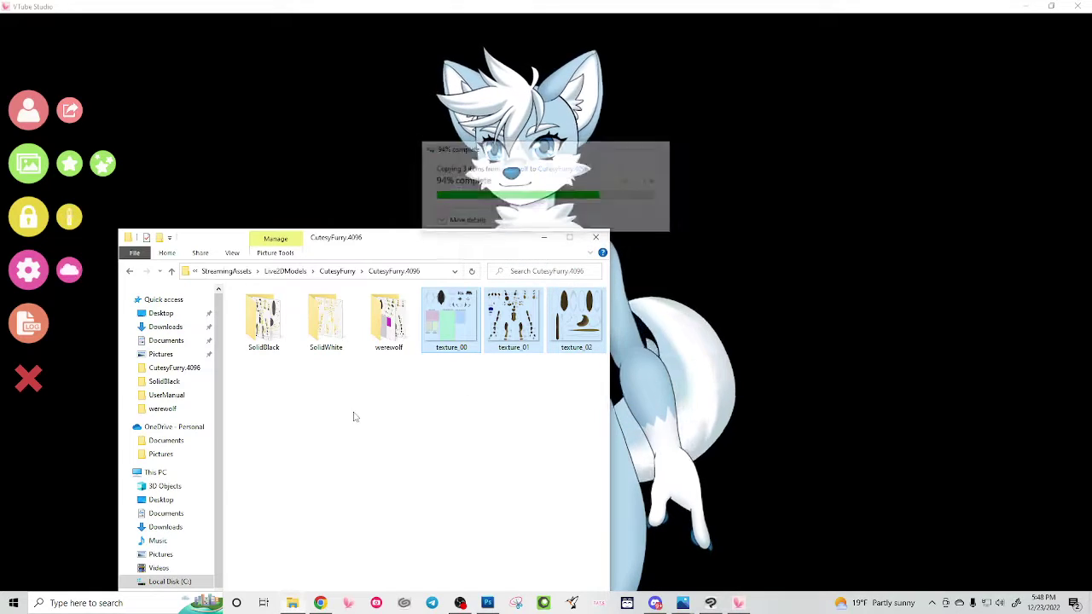
left_click(354, 416)
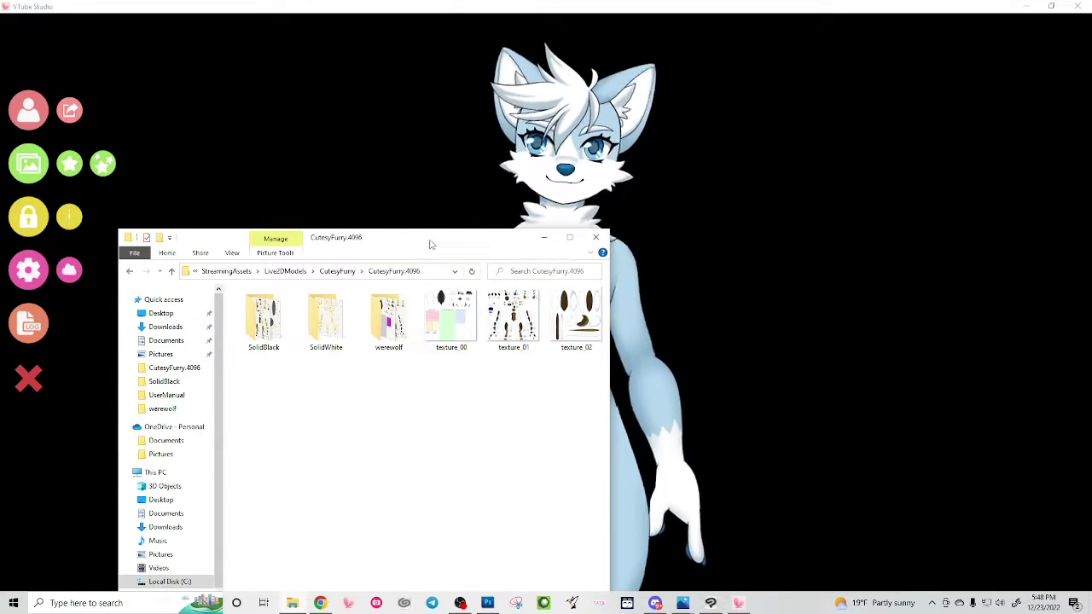
- Move the file window out of the way and restart VTube Studio to reload the model's textures
left_click_drag(432, 242, 1091, 235)
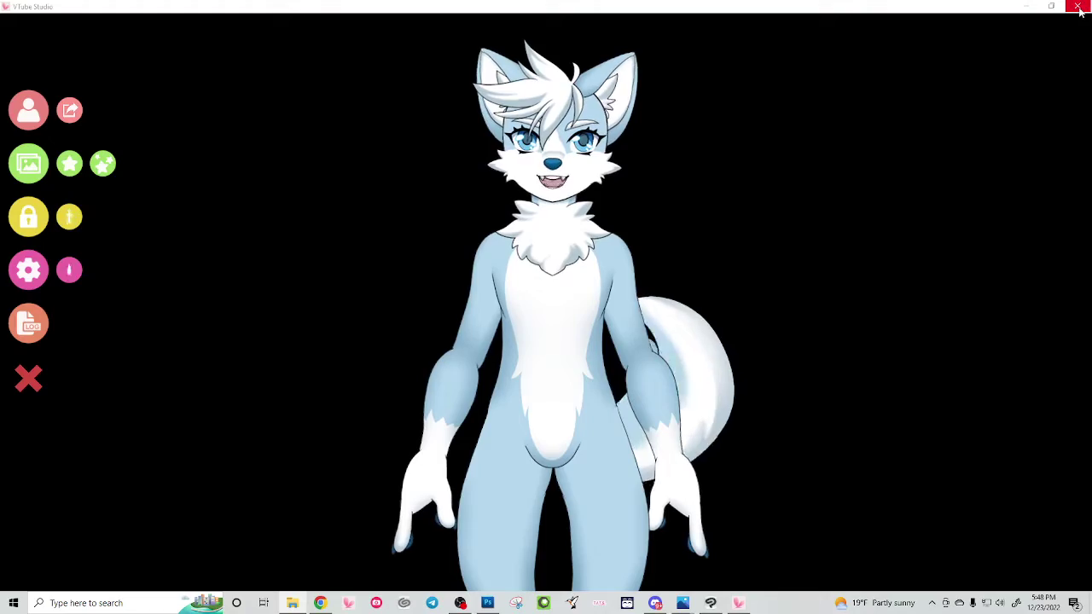
key("alt+F4")
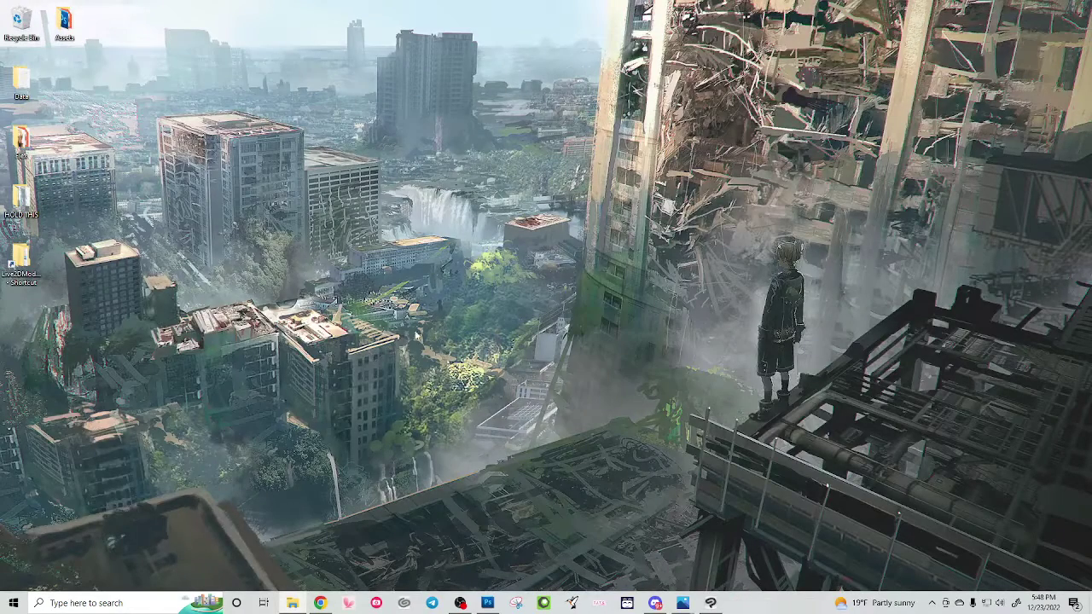
left_click(348, 604)
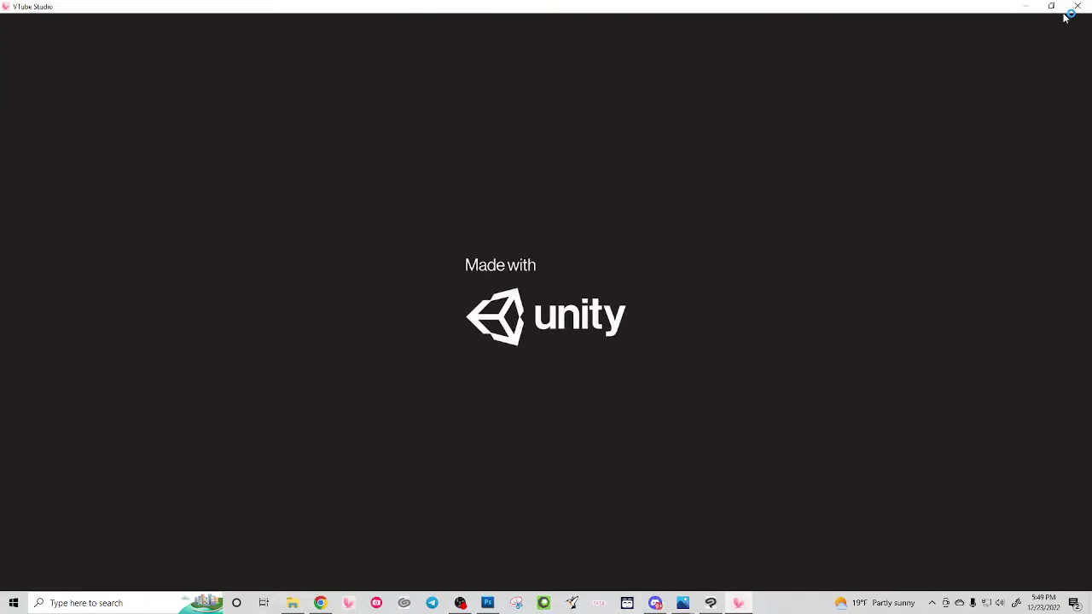
- Examine the reloaded werewolf model up close and at full figure, looking at the outlines between its body parts
left_click_drag(1091, 186, 892, 203)
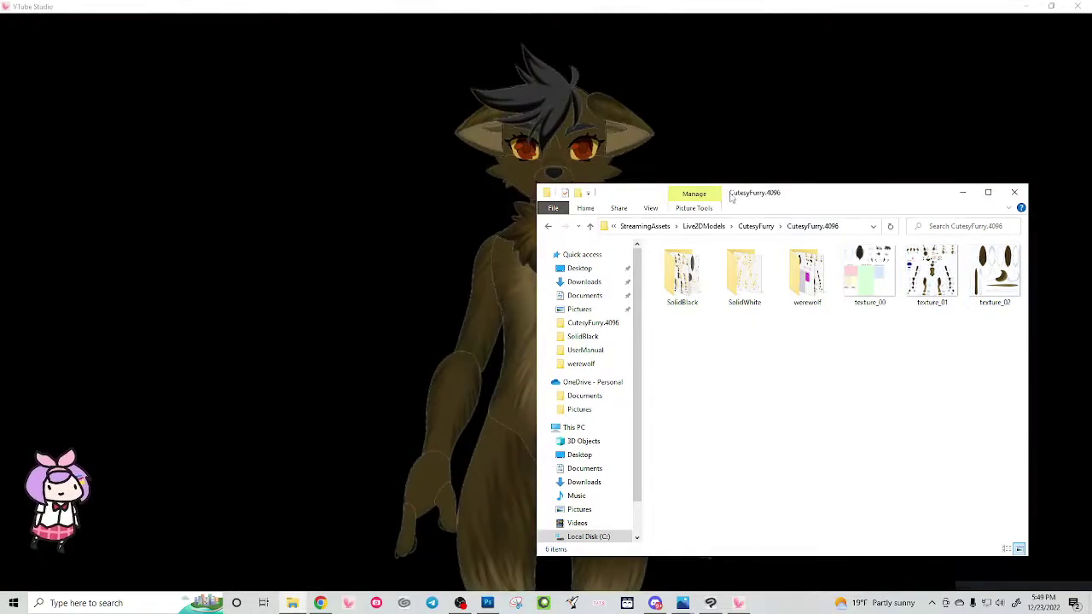
left_click_drag(794, 197, 1091, 170)
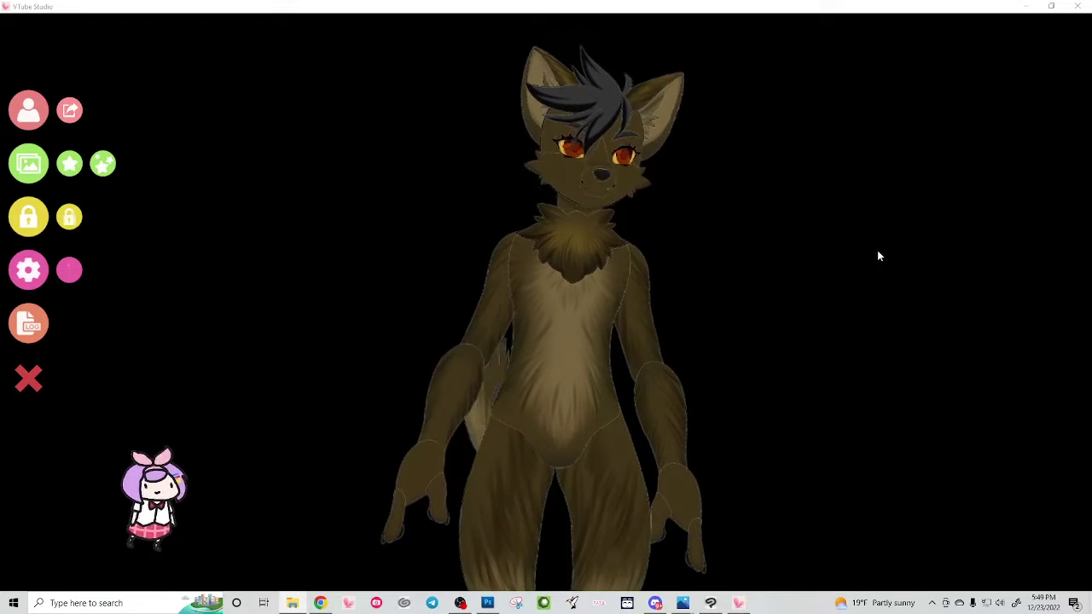
scroll(611, 288, "up", 10)
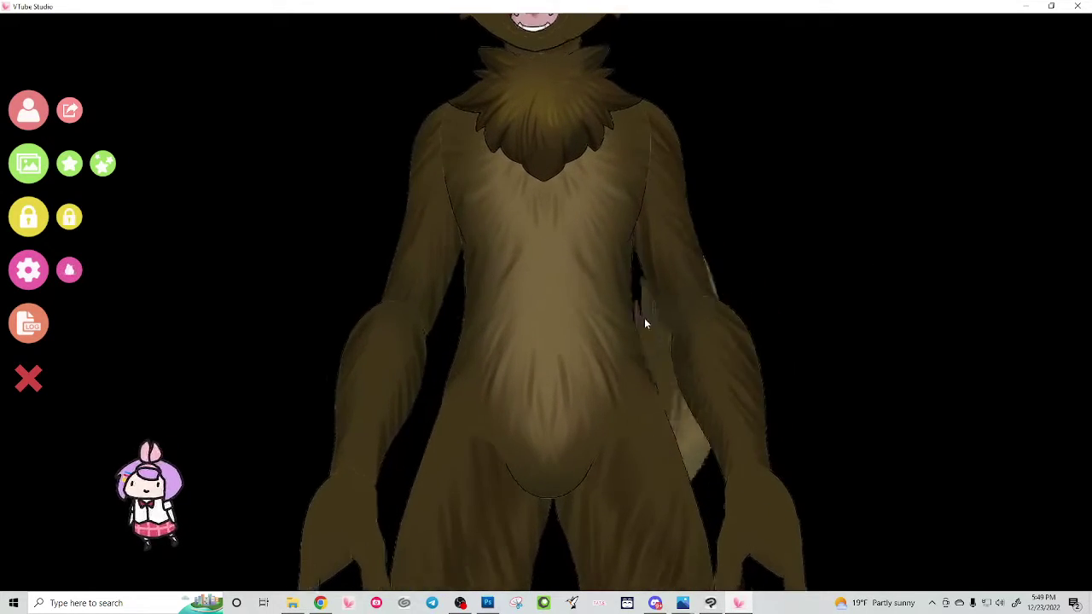
scroll(718, 450, "down", 10)
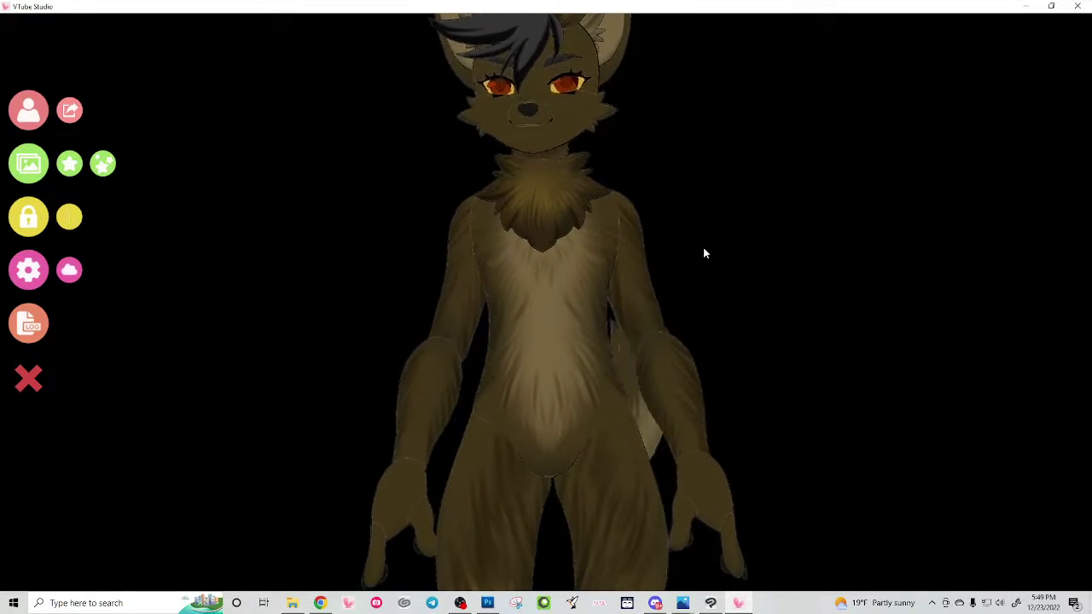
scroll(707, 329, "down", 3)
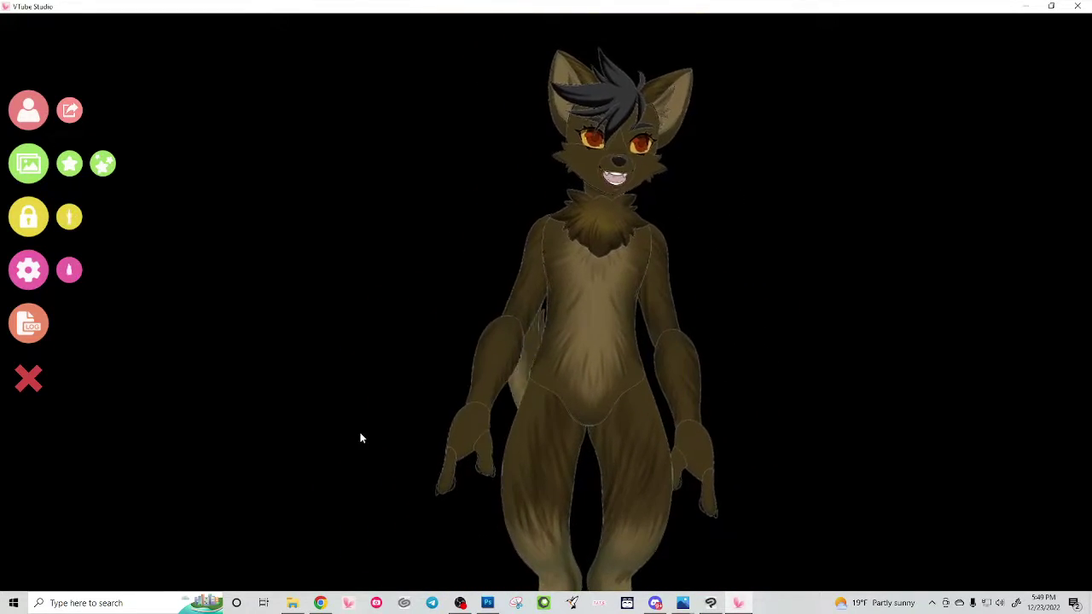
- Run Fix White Outlines on the CutesyFurry model and accept overwriting its existing textures
left_click(34, 270)
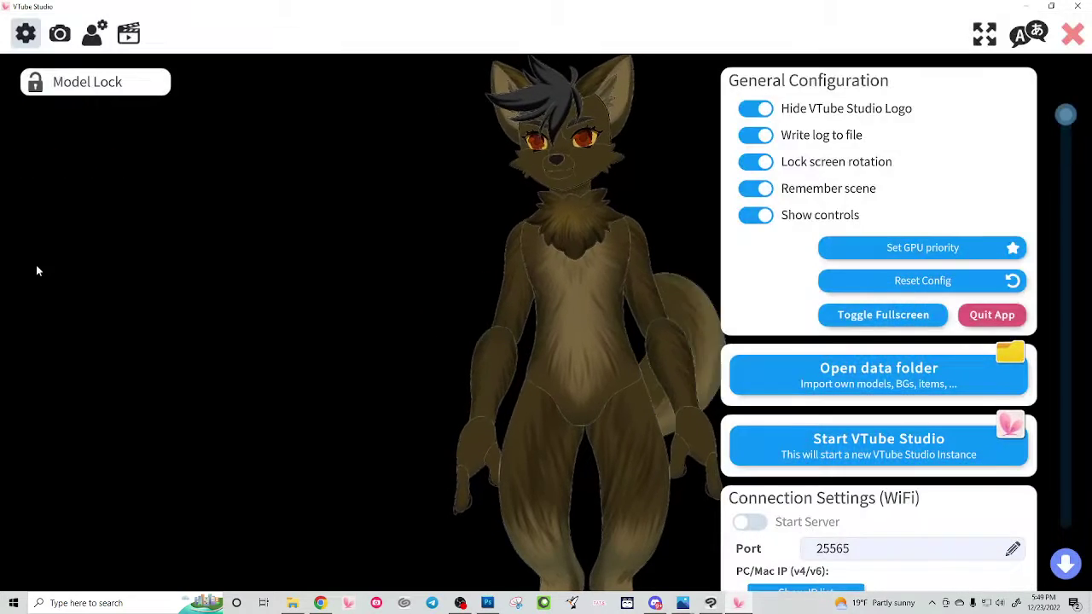
left_click(94, 34)
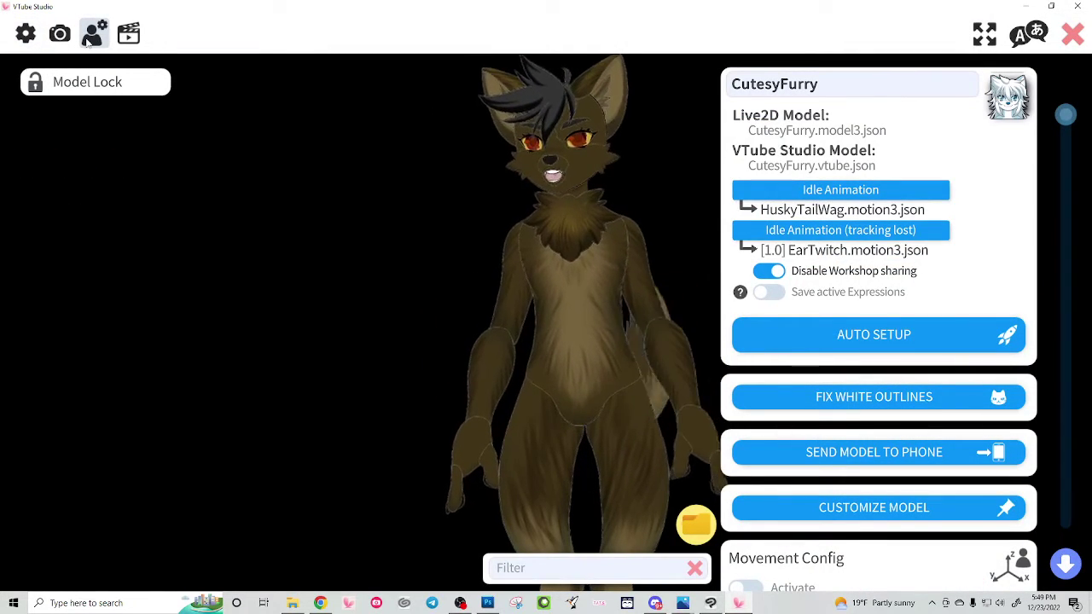
left_click(858, 397)
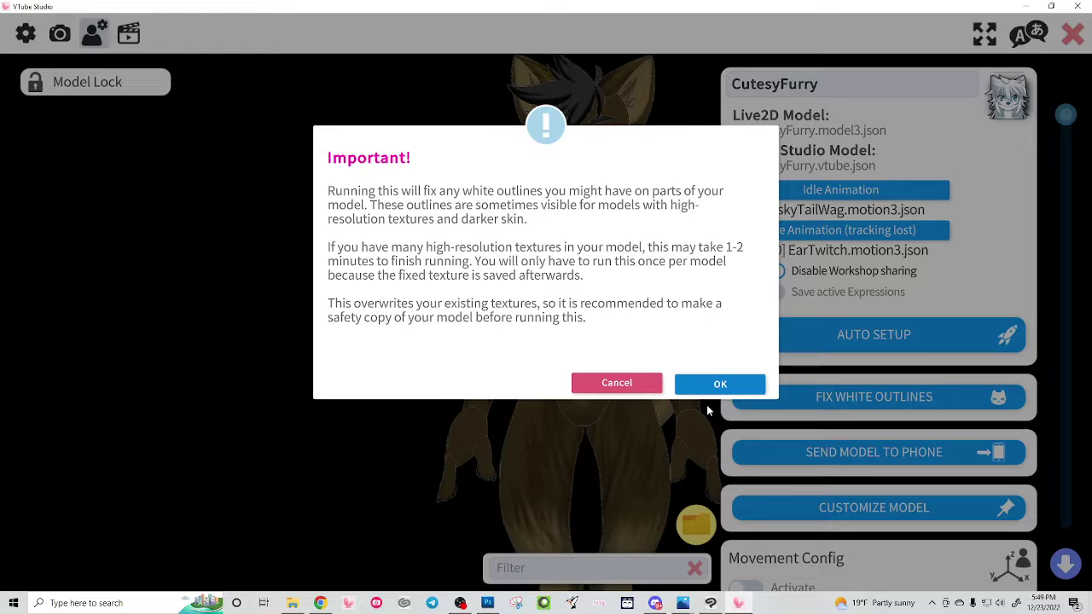
left_click(618, 102)
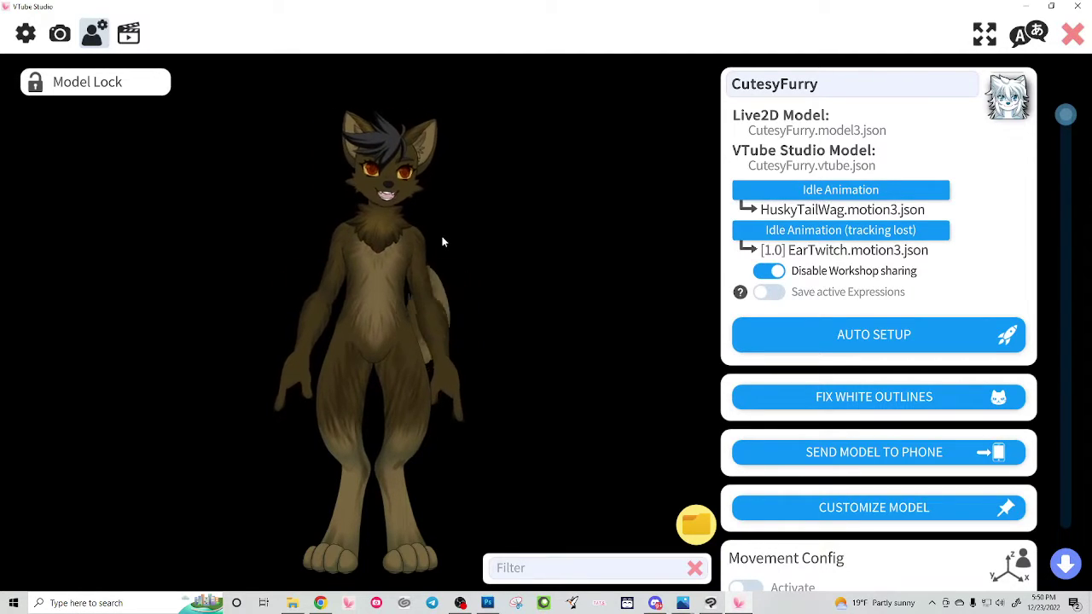
- Inspect the werewolf model's face and body up close to check the result of the outline fix
scroll(524, 234, "up", 6)
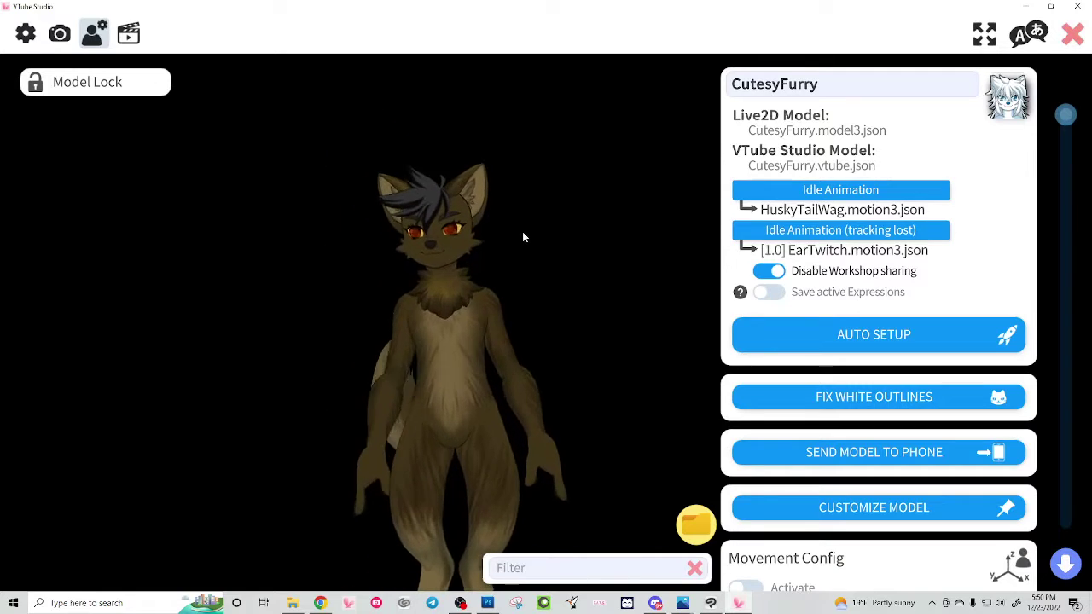
left_click_drag(527, 215, 587, 384)
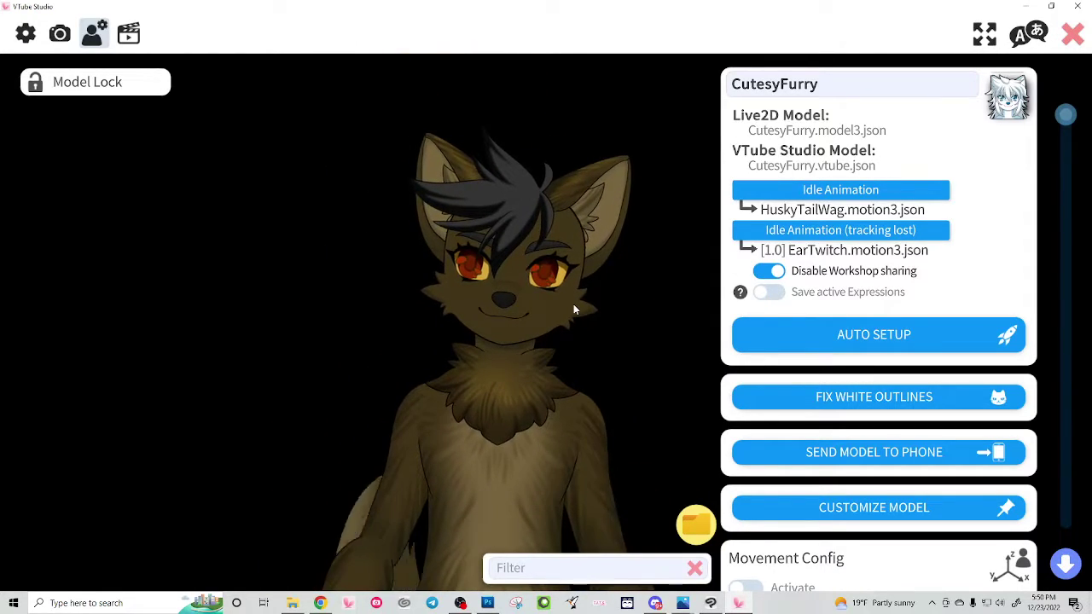
scroll(570, 320, "down", 5)
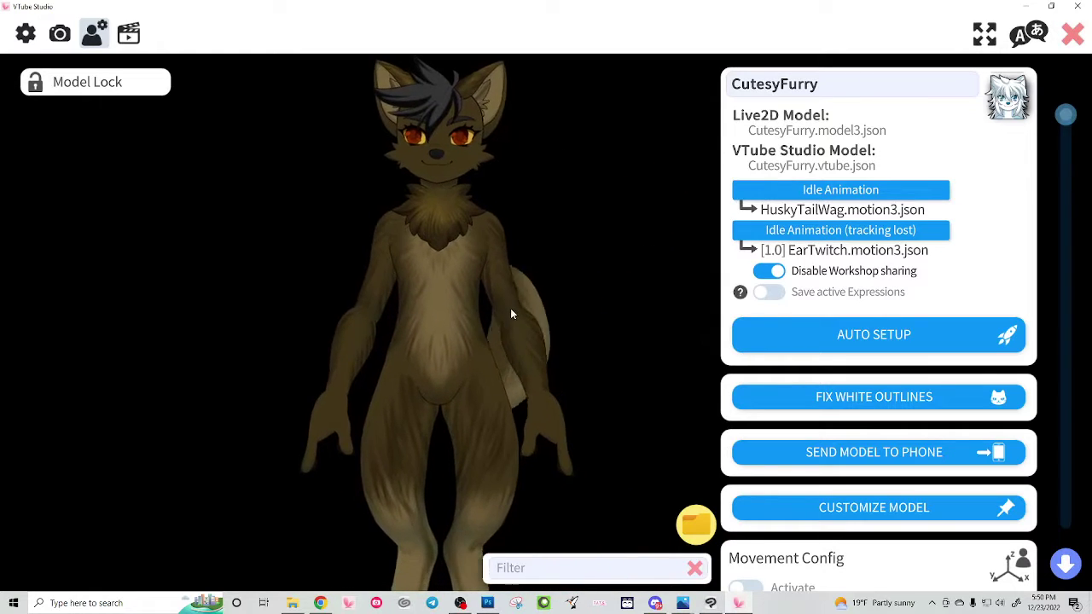
scroll(529, 175, "up", 5)
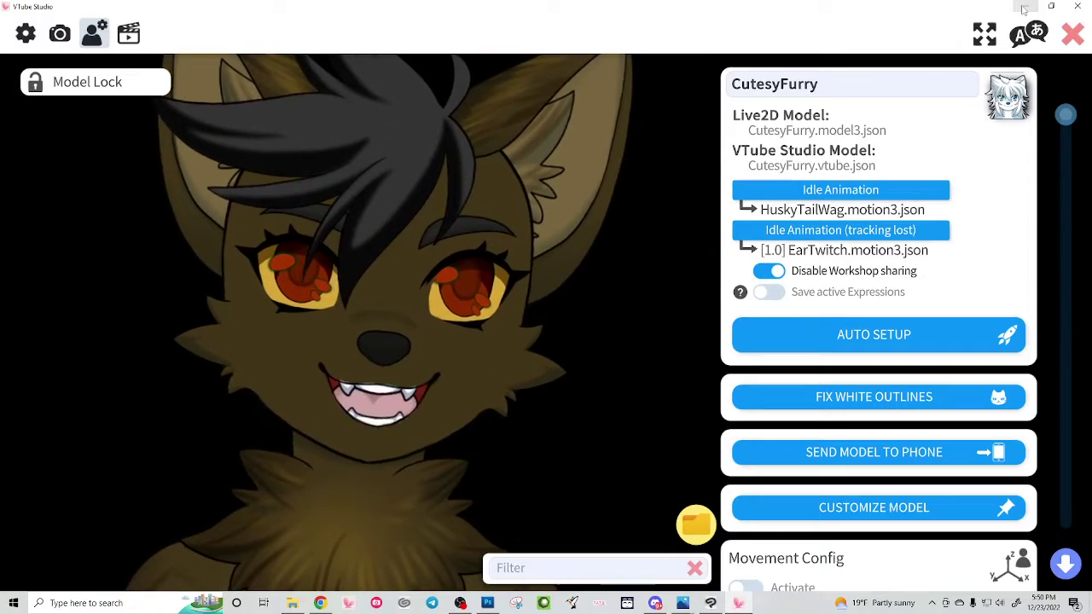
- Close VTube Studio and bring up Clip Studio Paint maximized with texture_01.png
left_click(1078, 10)
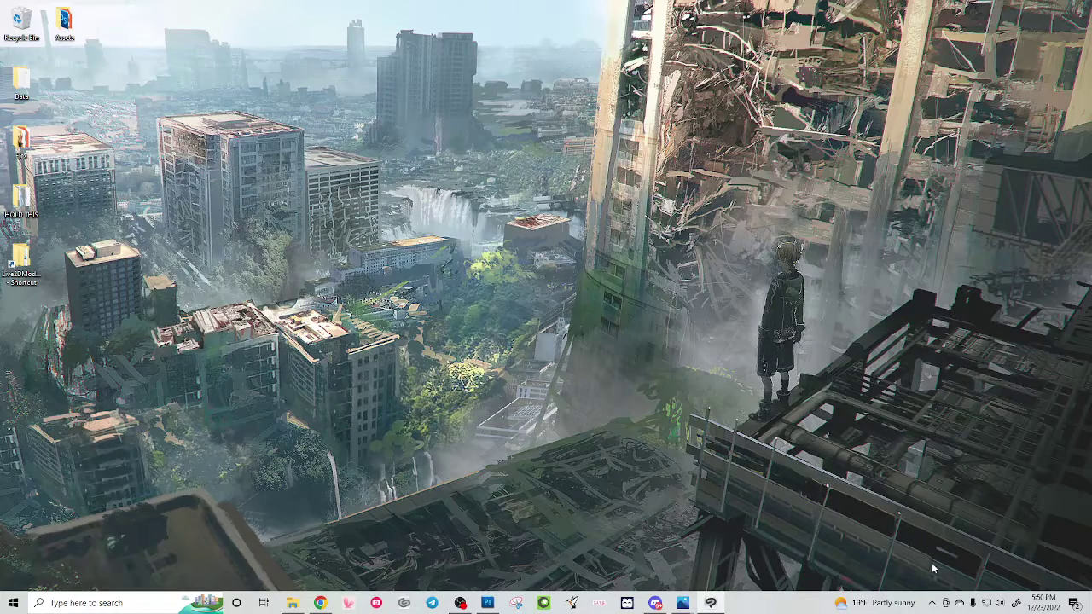
mouse_move(920, 499)
left_mouse_down()
mouse_move(636, 185)
mouse_move(788, 210)
left_mouse_up()
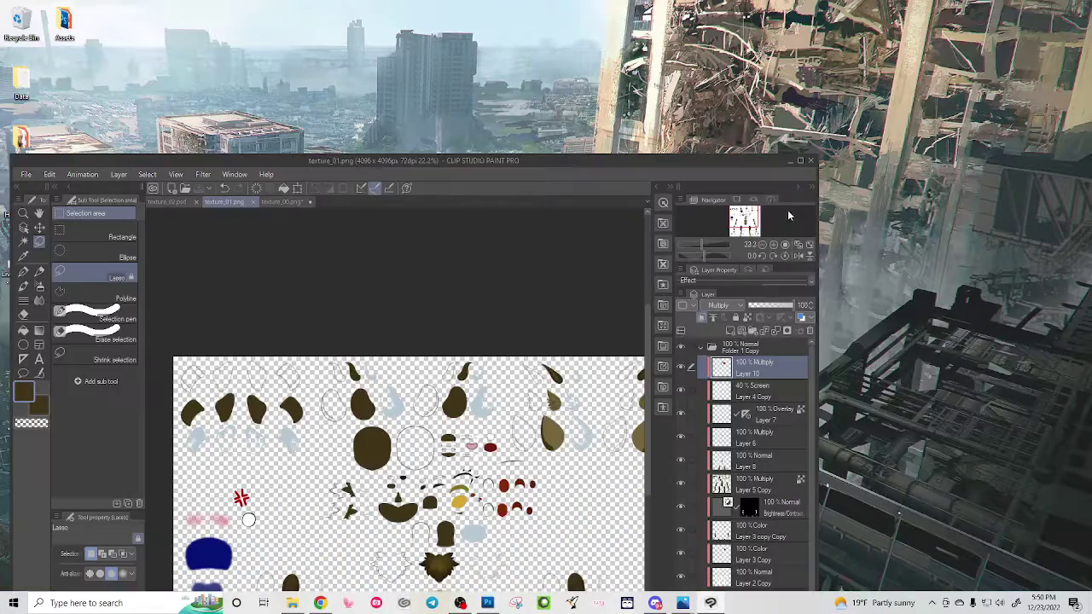
left_click(800, 161)
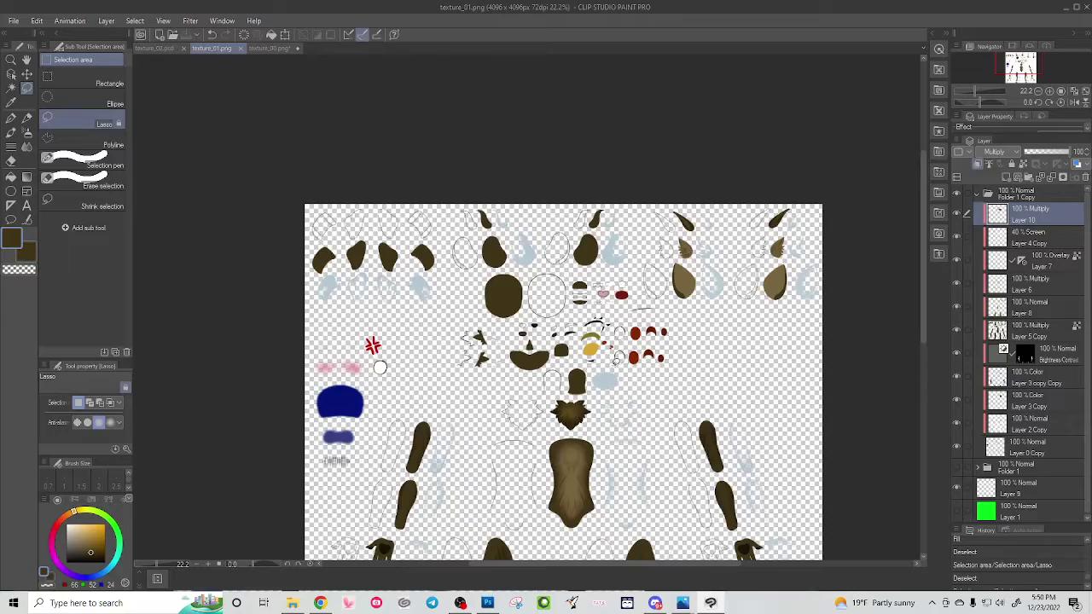
- Toggle Layer 10's visibility off and on while checking the yellow eye white and small red highlight parts
scroll(517, 229, "up", 10)
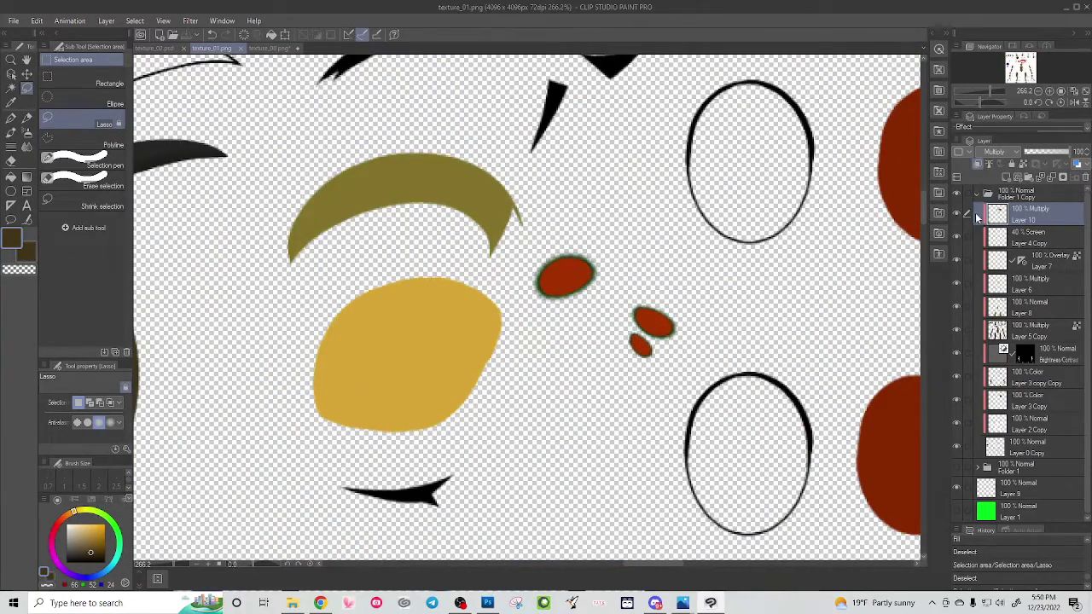
left_click(957, 214)
left_click(956, 213)
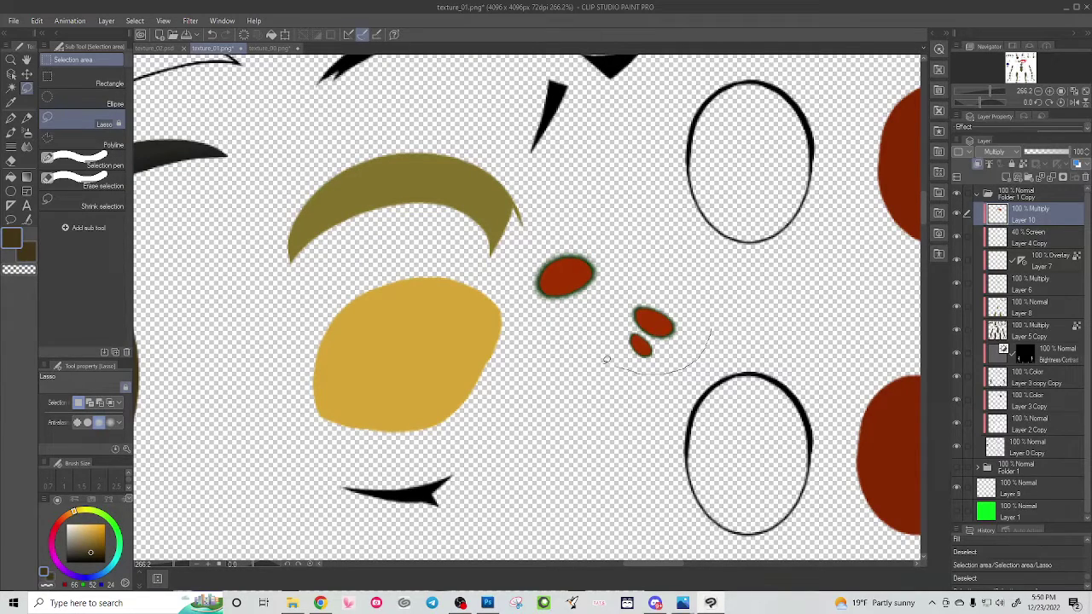
- Clear the lassoed eye highlights on Layer 10 and fill them golden yellow (255, 196, 0) on a new clipped layer in Color mode
left_click_drag(711, 273, 712, 277)
key("Delete")
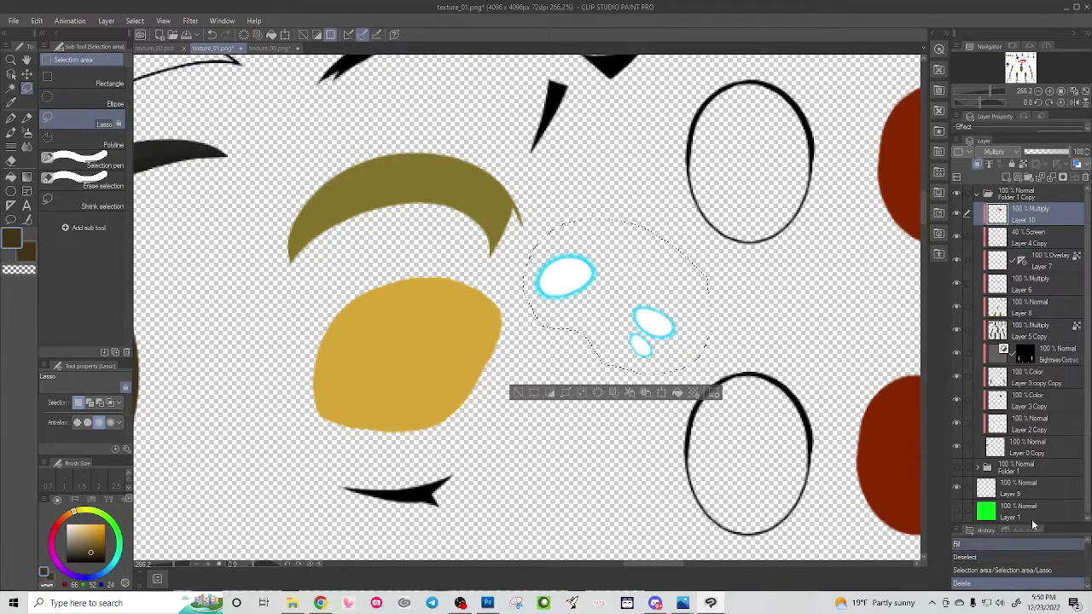
left_click(1006, 178)
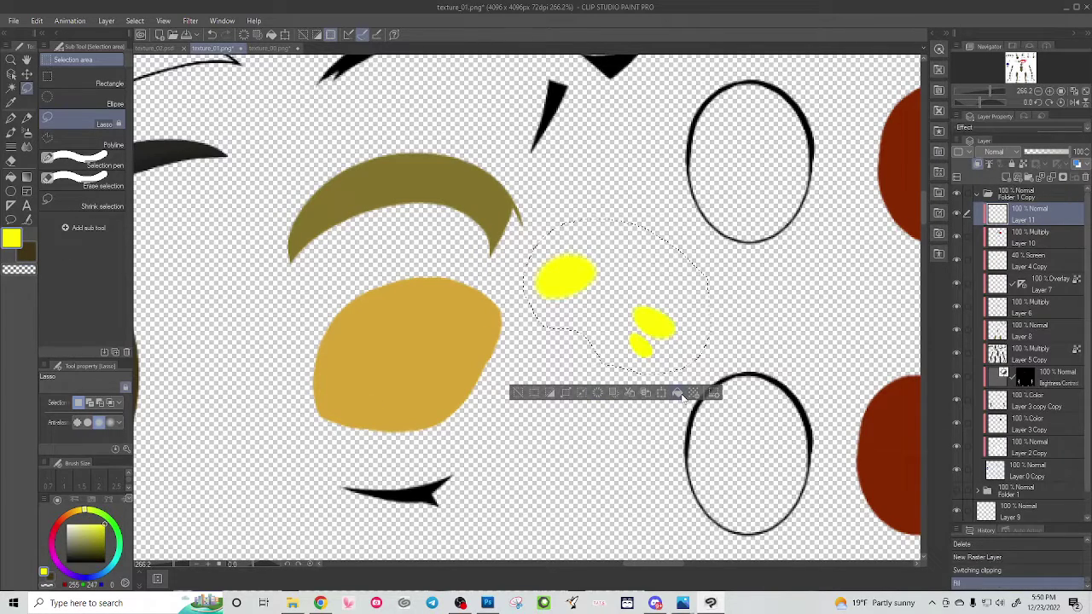
left_click(1010, 155)
left_click(1003, 451)
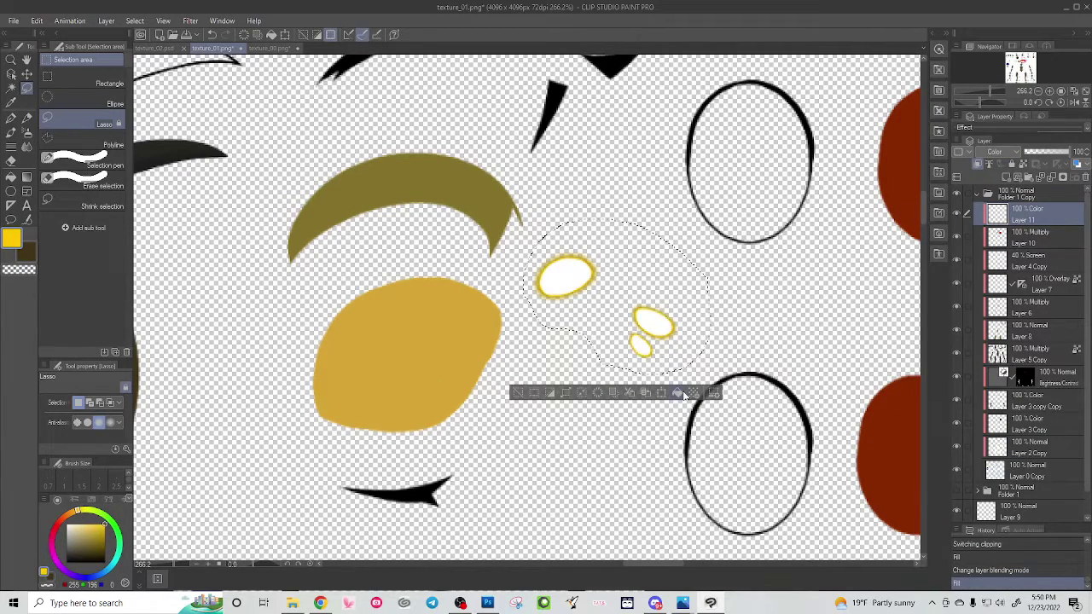
- Deselect and save the texture as a PNG over texture_01 in the werewolf folder, accepting the loss of layer information
scroll(523, 393, "down", 8)
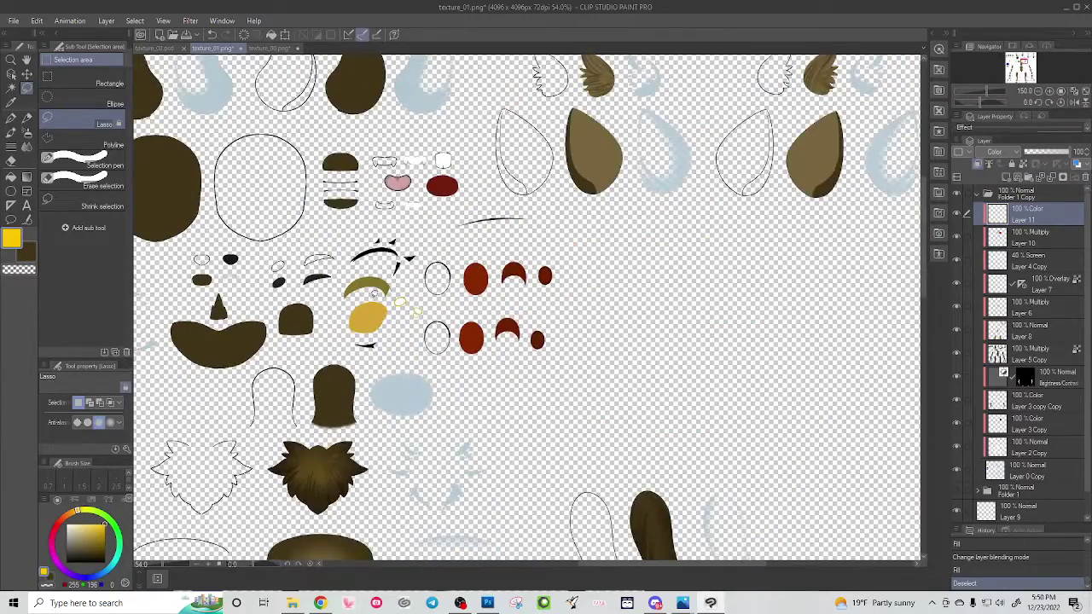
scroll(572, 331, "down", 5)
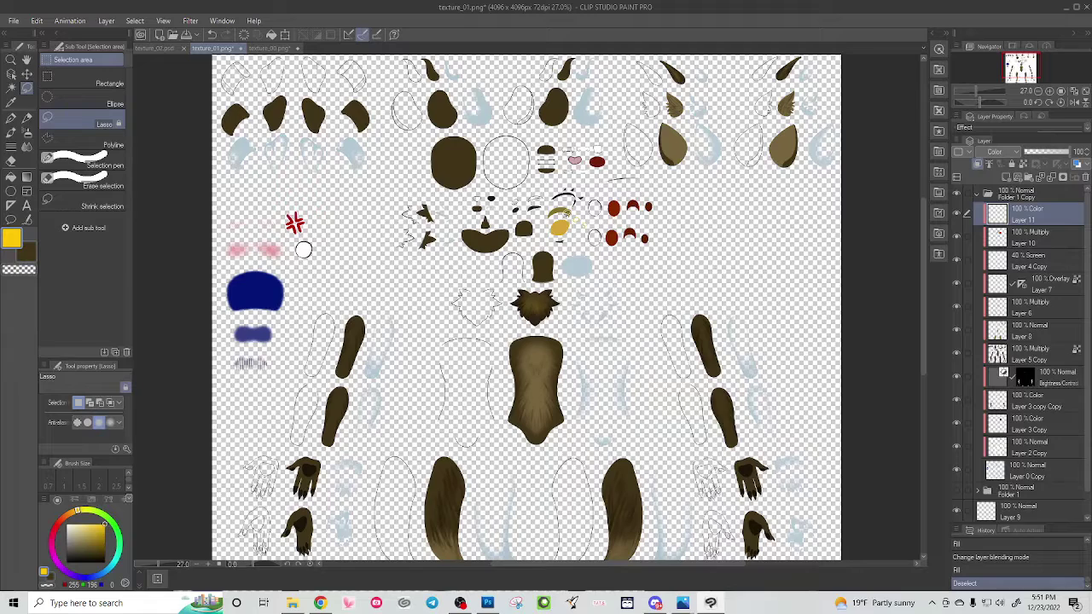
left_click(14, 20)
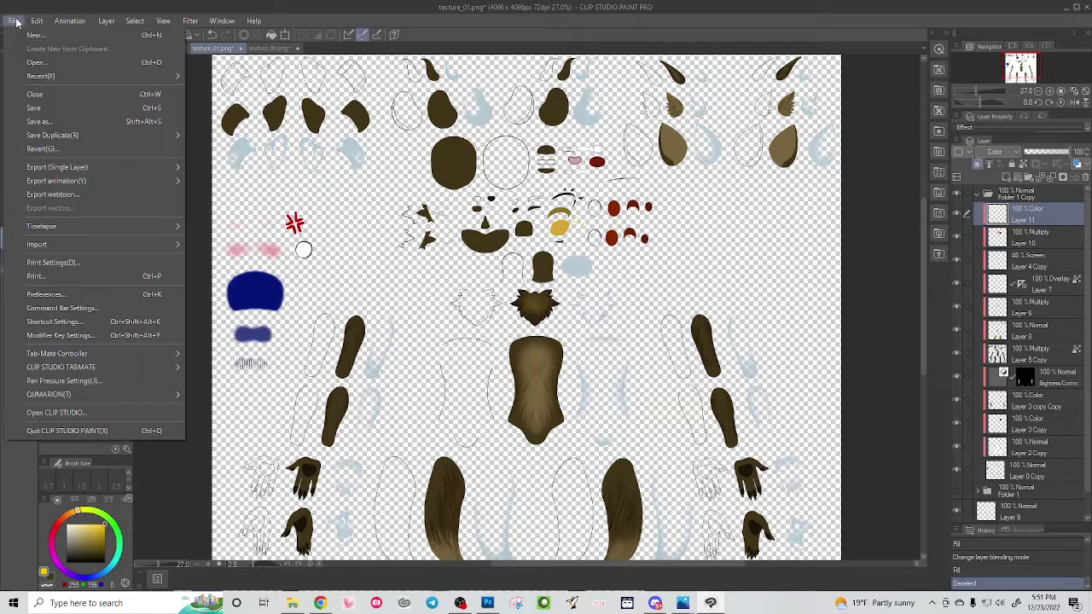
left_click(36, 124)
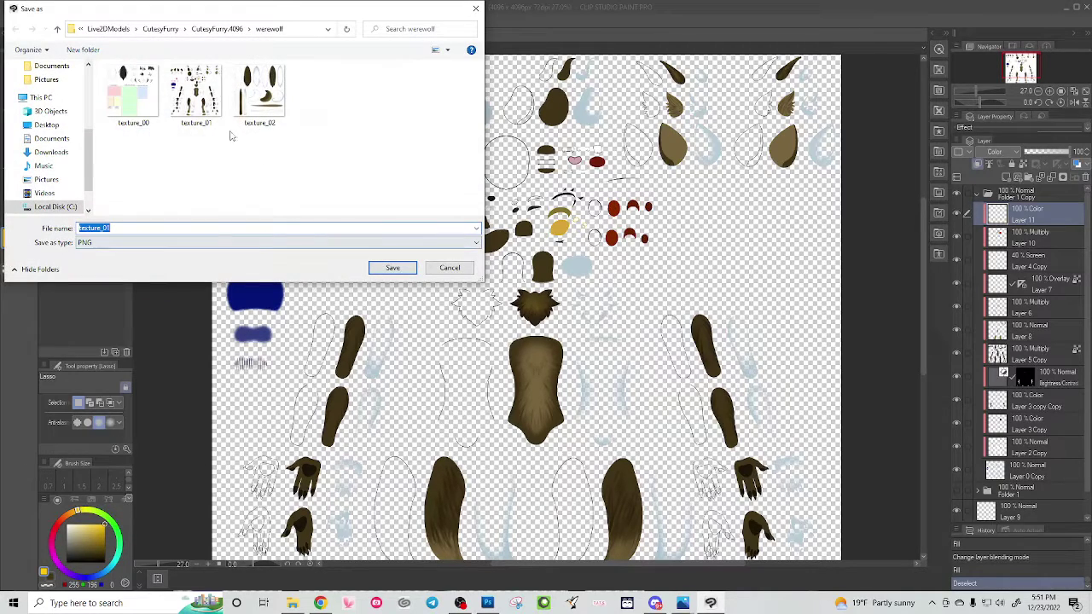
left_click(215, 117)
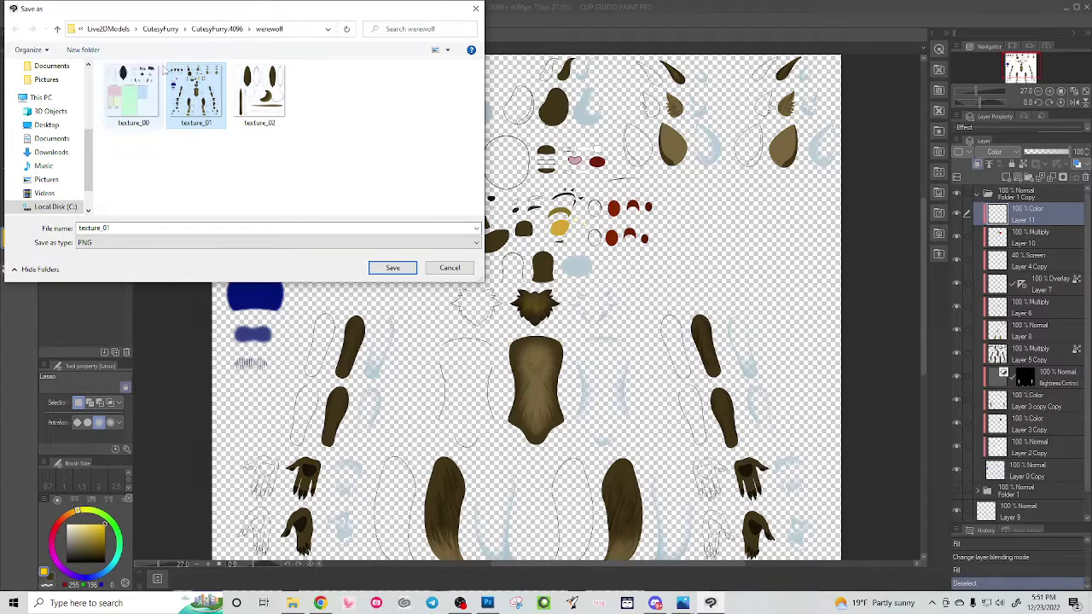
left_click(392, 268)
left_click(571, 302)
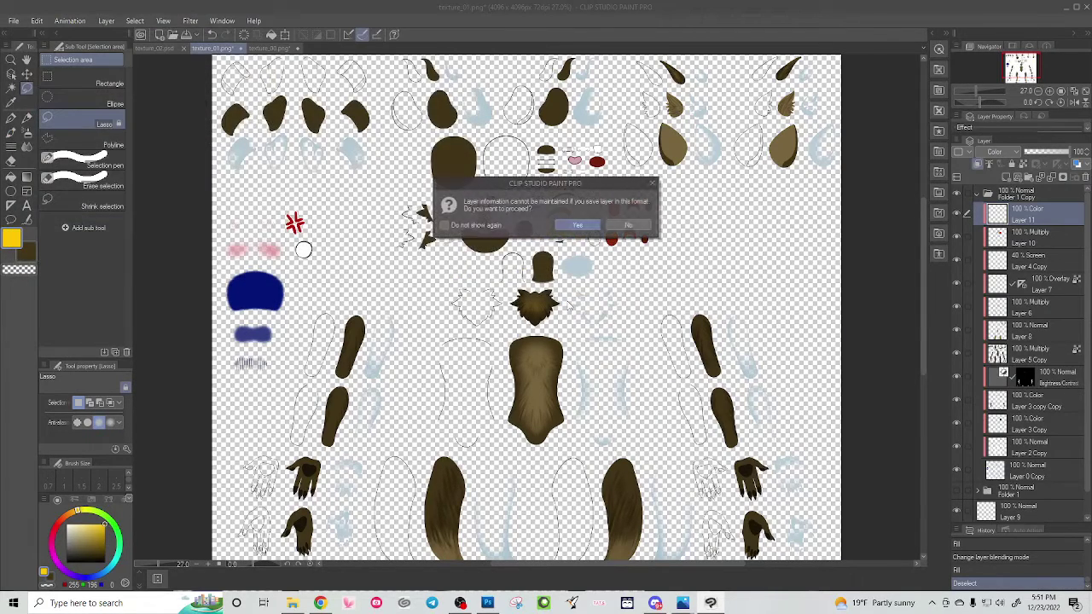
left_click(568, 225)
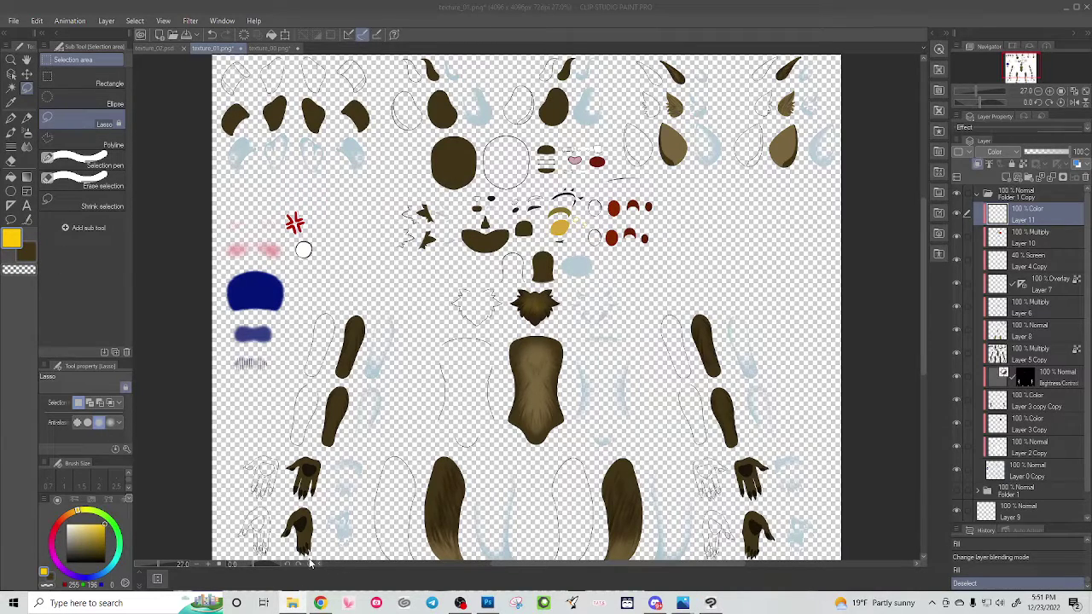
- Preview the newly saved texture_01.png from the werewolf folder in File Explorer and close the preview
left_click_drag(2, 209, 433, 142)
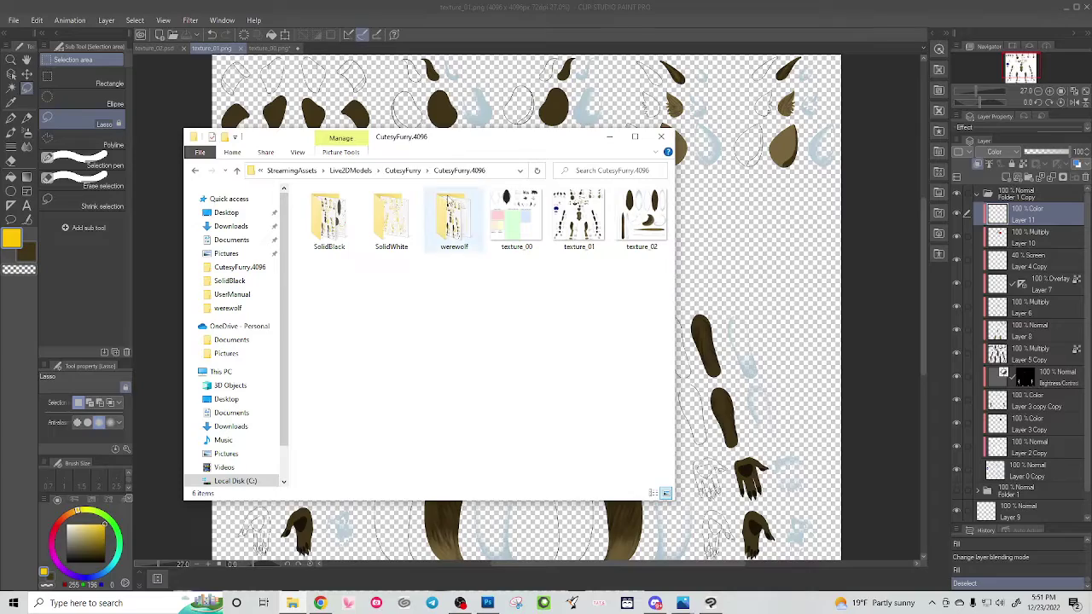
double_click(454, 218)
double_click(404, 216)
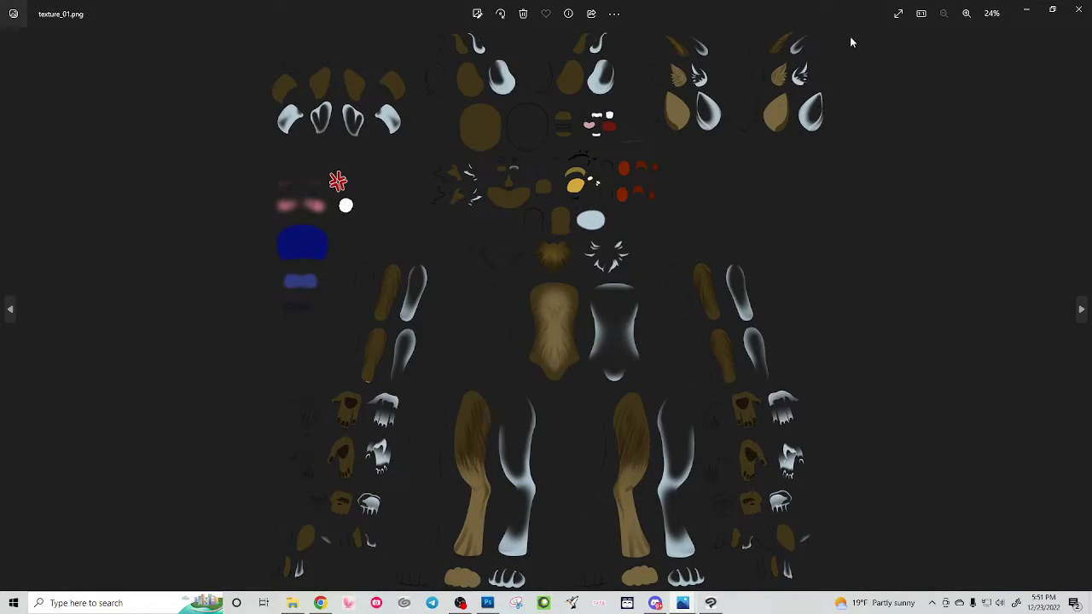
left_click(1077, 13)
- Copy texture_01.png from the werewolf folder into the parent CutesyFurry.4096 folder, replacing the existing file
right_click(389, 222)
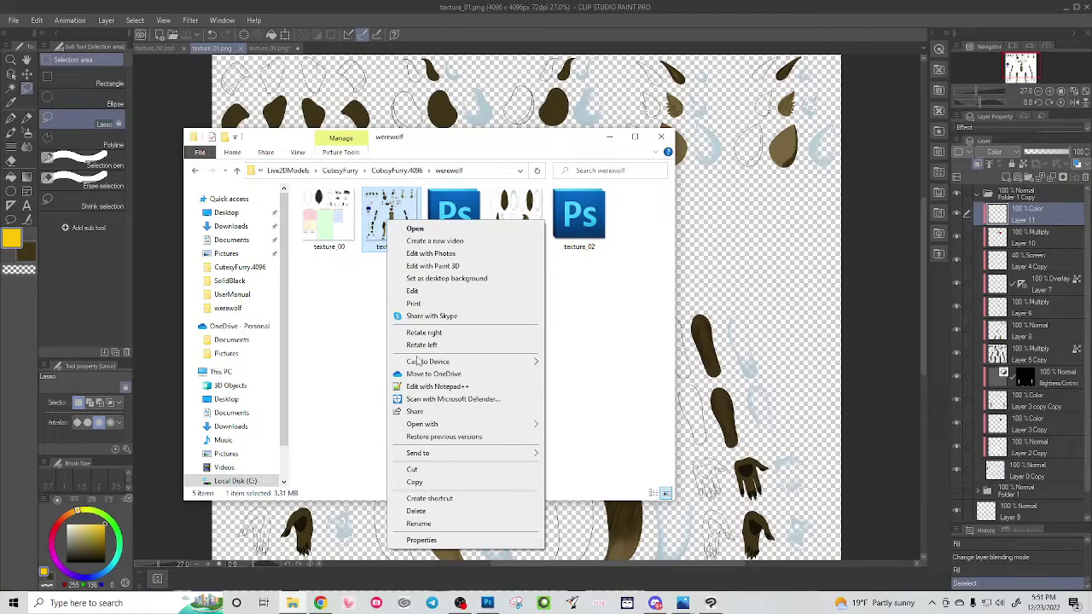
left_click(415, 484)
key("alt+Up")
right_click(588, 316)
left_click(640, 396)
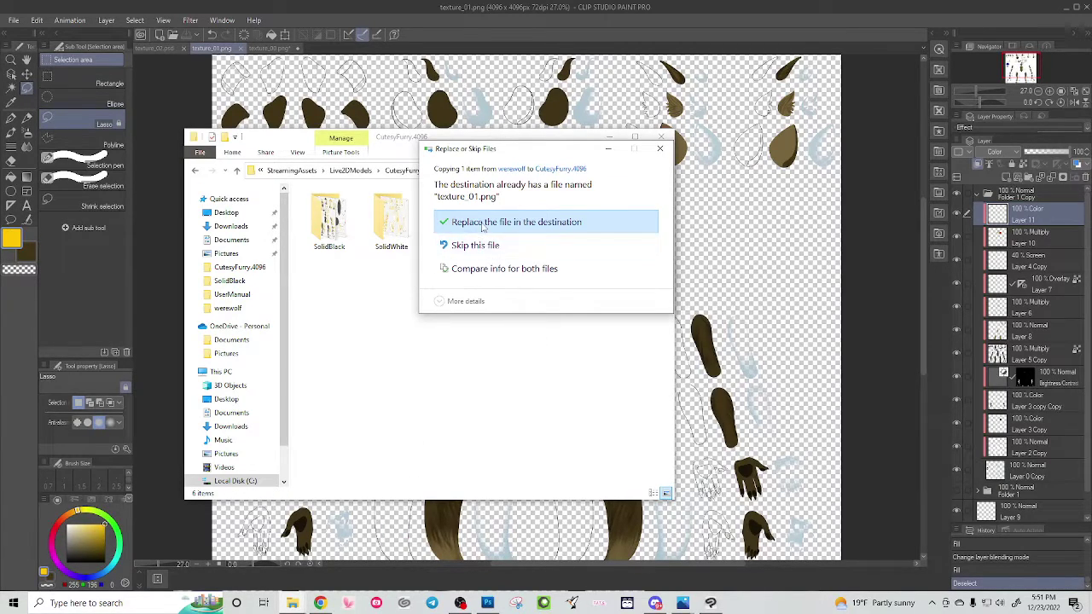
left_click(482, 224)
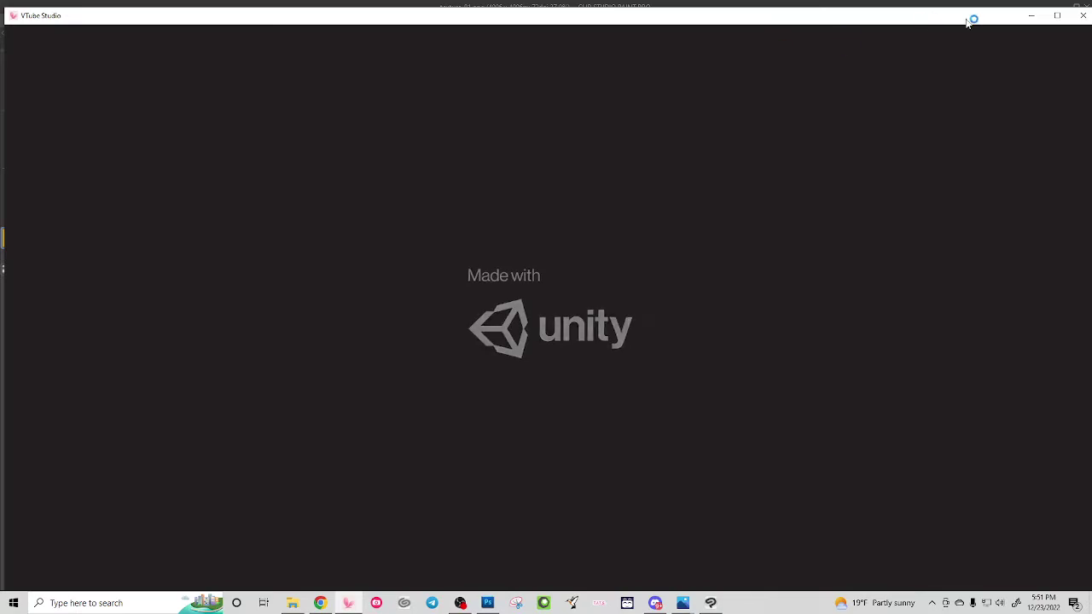
- Open VTube Studio maximized and check the werewolf model's eye highlights, face, chest and body with the updated texture
left_click(1071, 17)
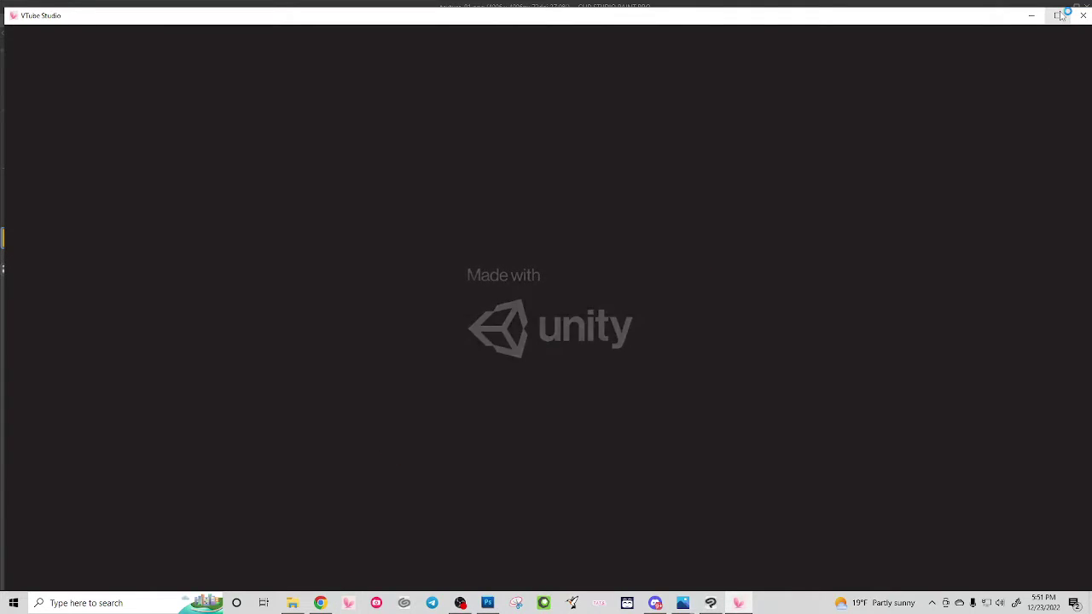
left_click(1059, 15)
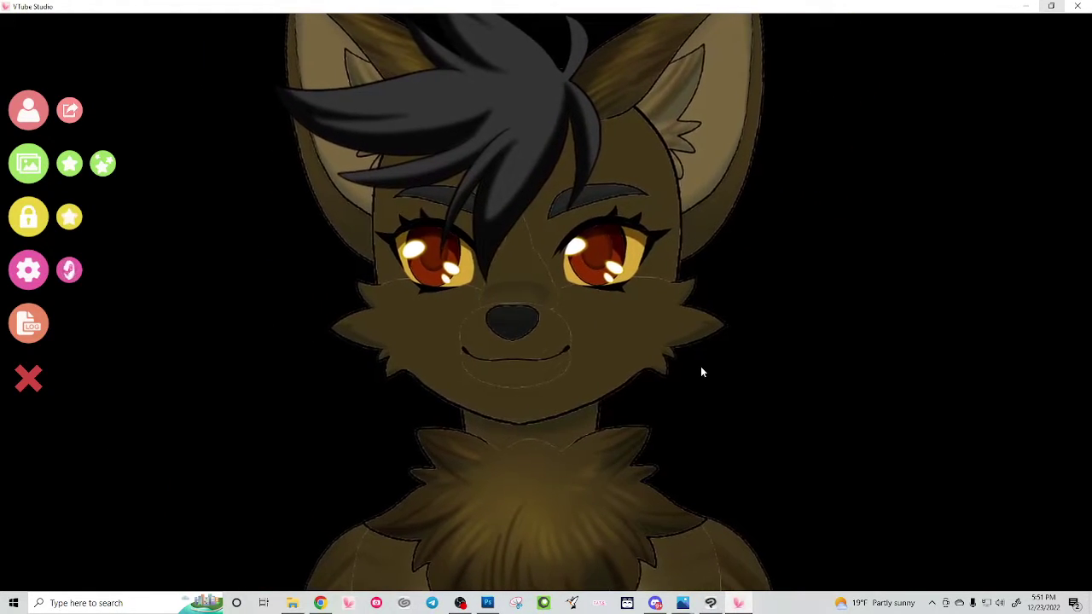
scroll(647, 440, "down", 5)
left_click_drag(611, 510, 609, 331)
scroll(608, 331, "down", 4)
left_click_drag(512, 525, 501, 386)
left_click_drag(563, 405, 565, 320)
scroll(566, 320, "down", 4)
left_click_drag(576, 426, 576, 318)
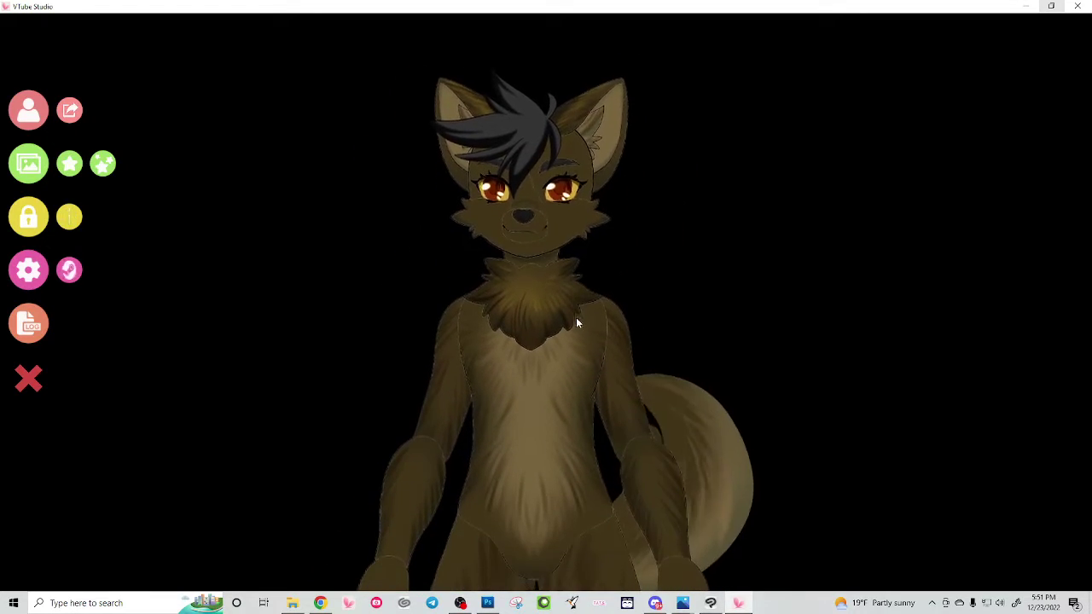
- Run Fix White Outlines again on the CutesyFurry model with the updated textures, accepting the overwrite
left_click(28, 269)
left_click(94, 32)
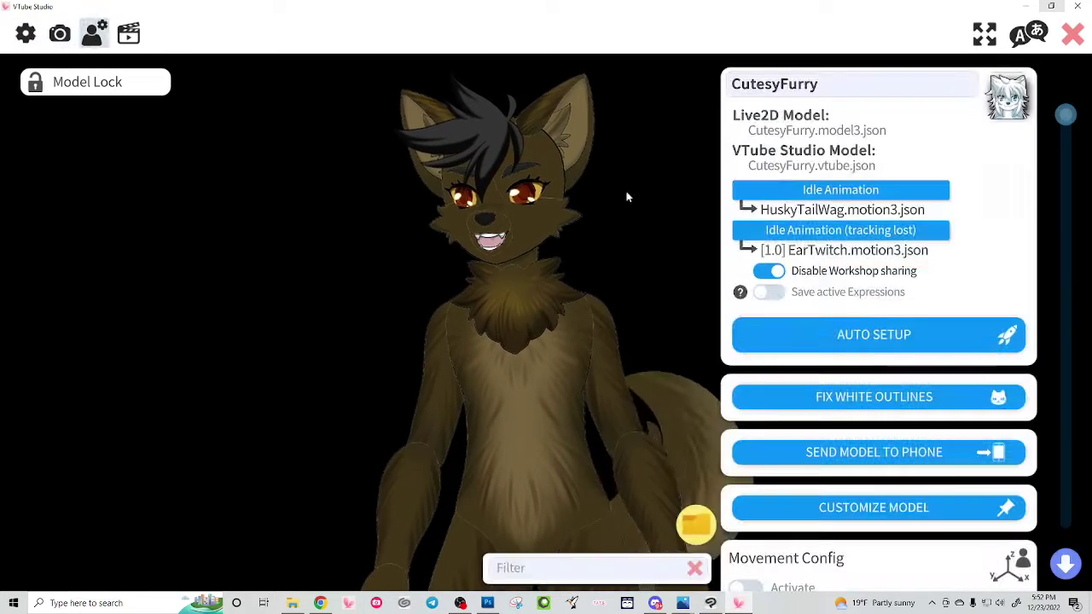
left_click(838, 401)
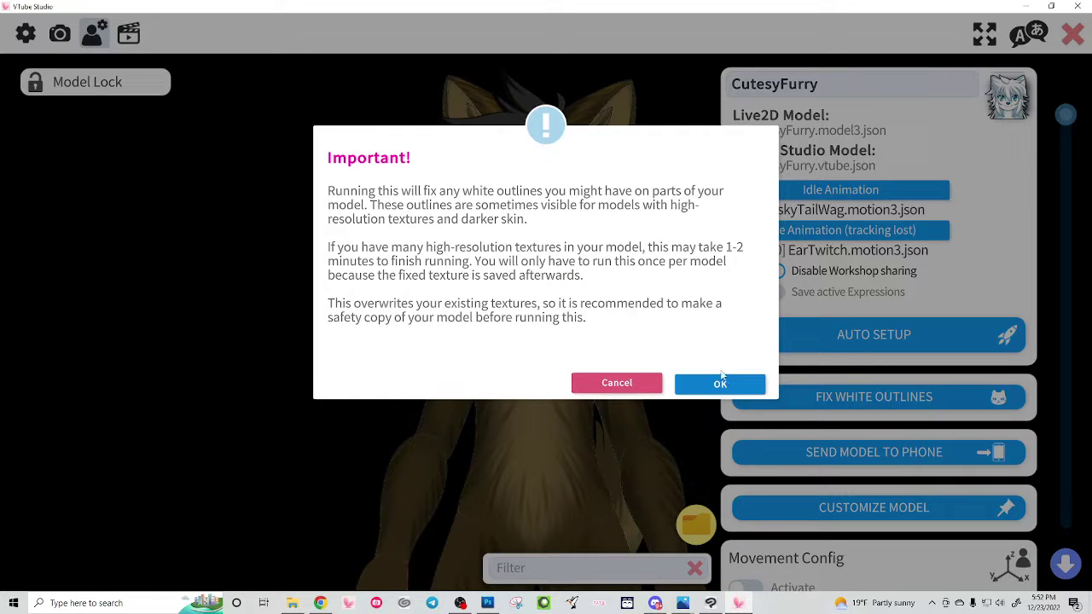
left_click(646, 429)
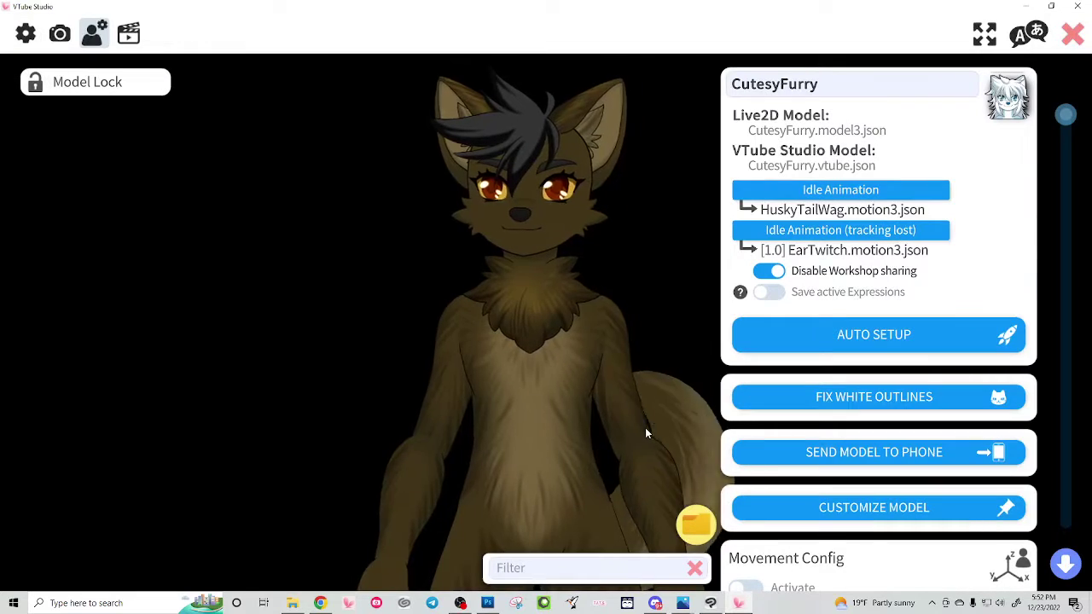